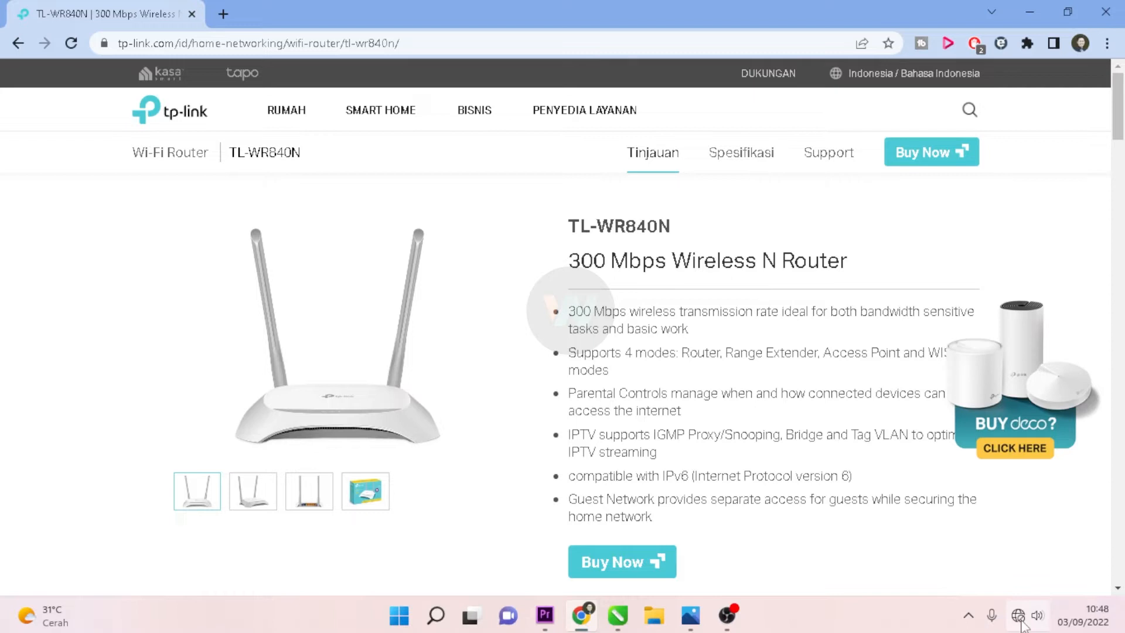
Step: Bring up the Windows Wi-Fi network list over the TL-WR840N product page
click(906, 286)
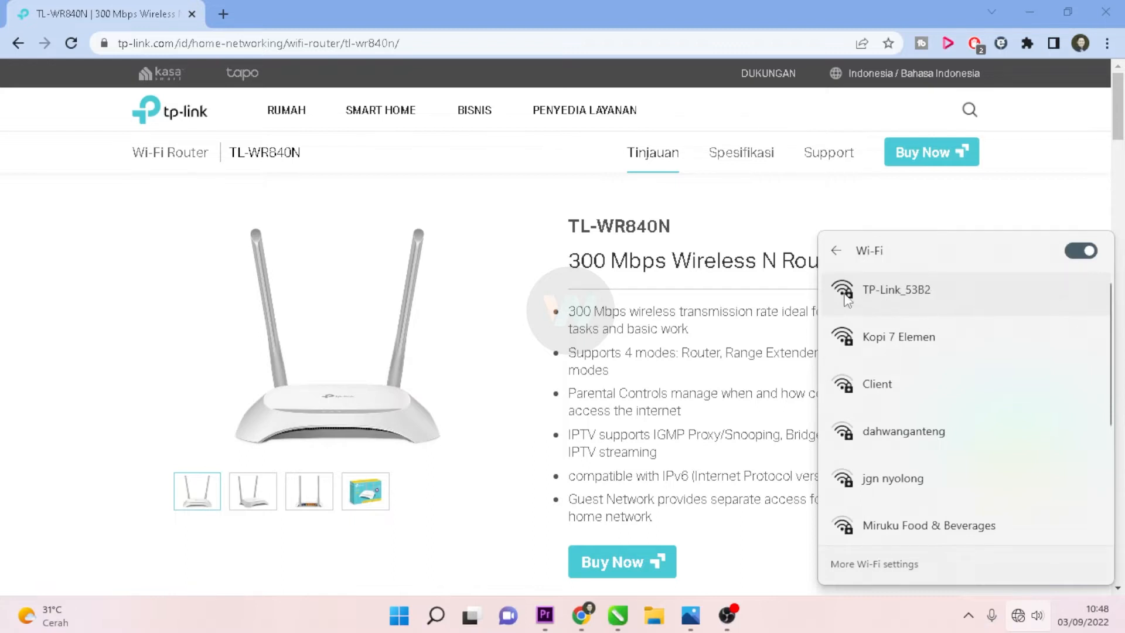
Step: Connect the PC to the TP-Link_53B2 Wi-Fi network
click(895, 300)
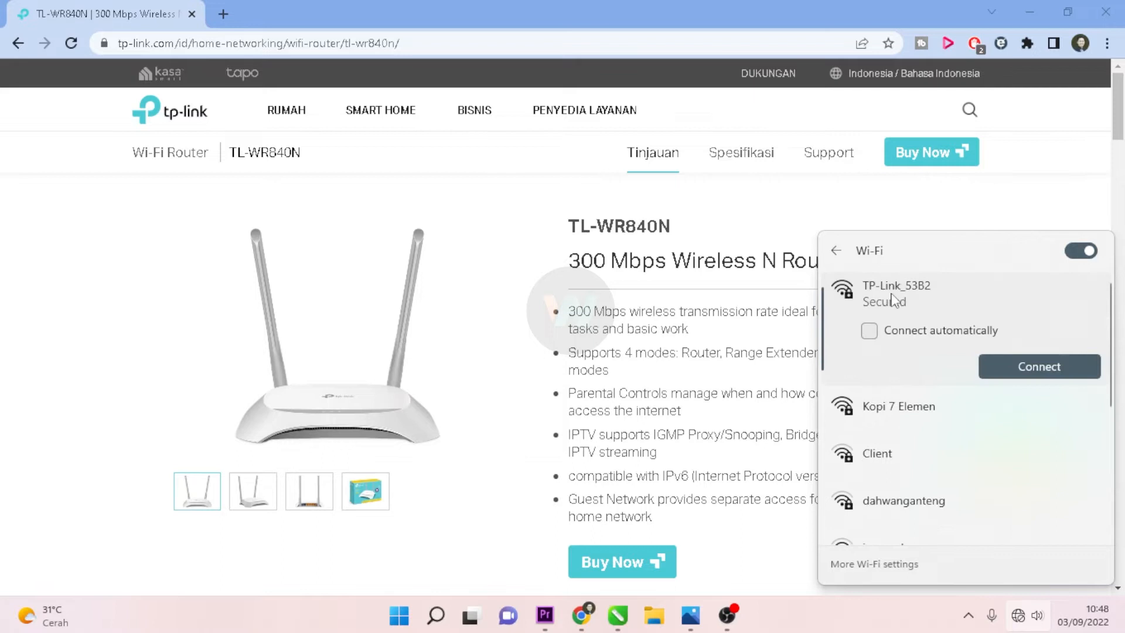
click(1039, 367)
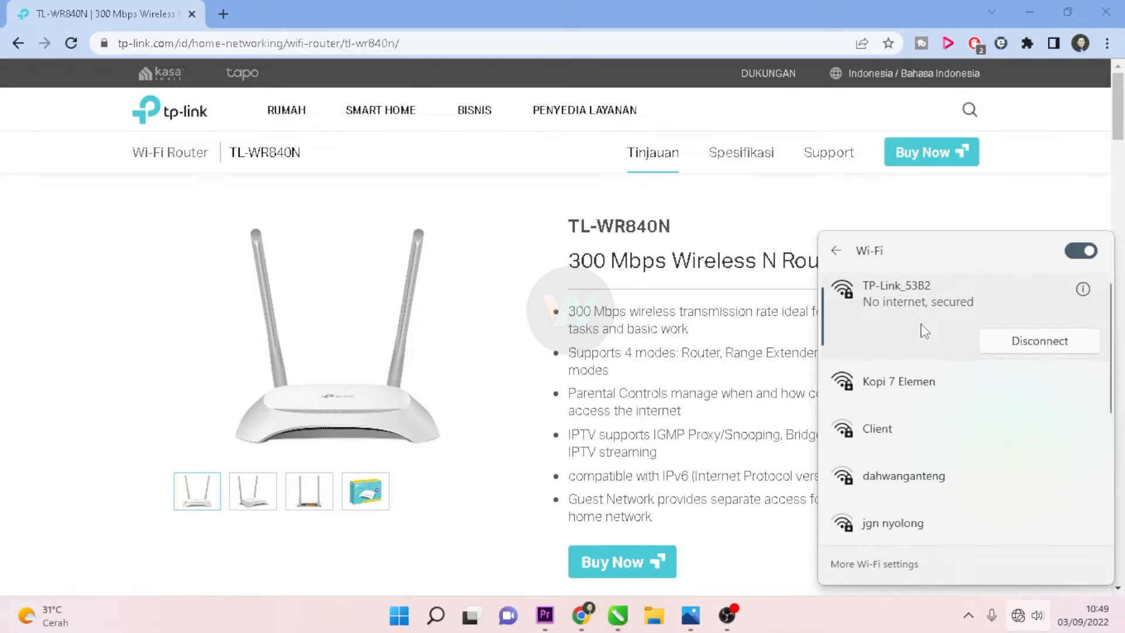
Step: Load the router's page at 192.168.0.1 in a new Chrome tab
click(223, 14)
text(192)
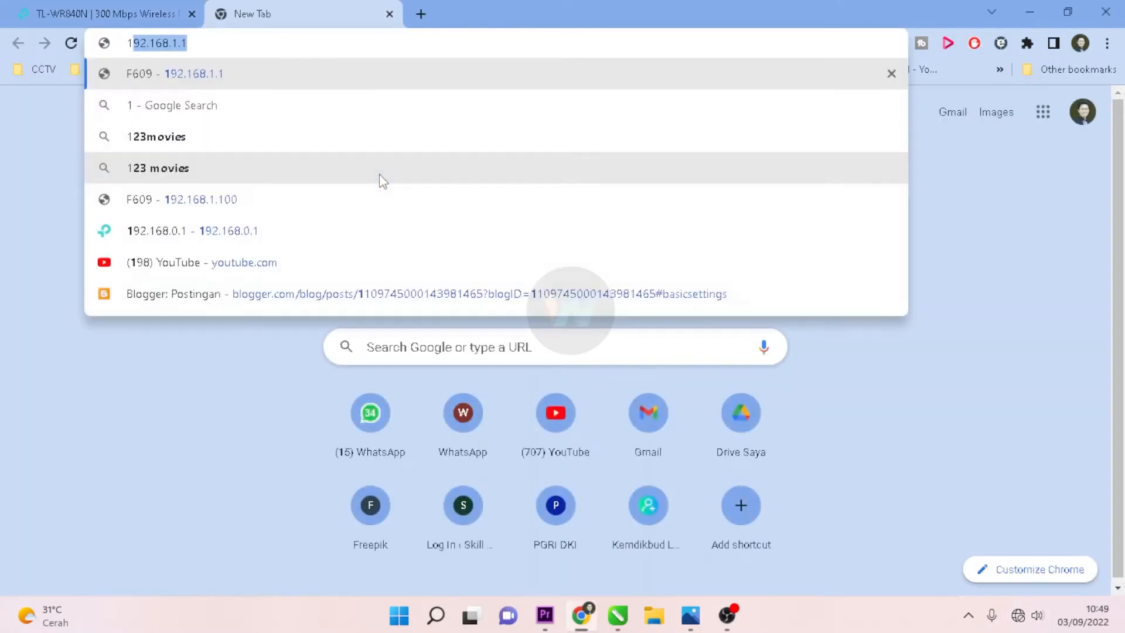
text(.168.1.1)
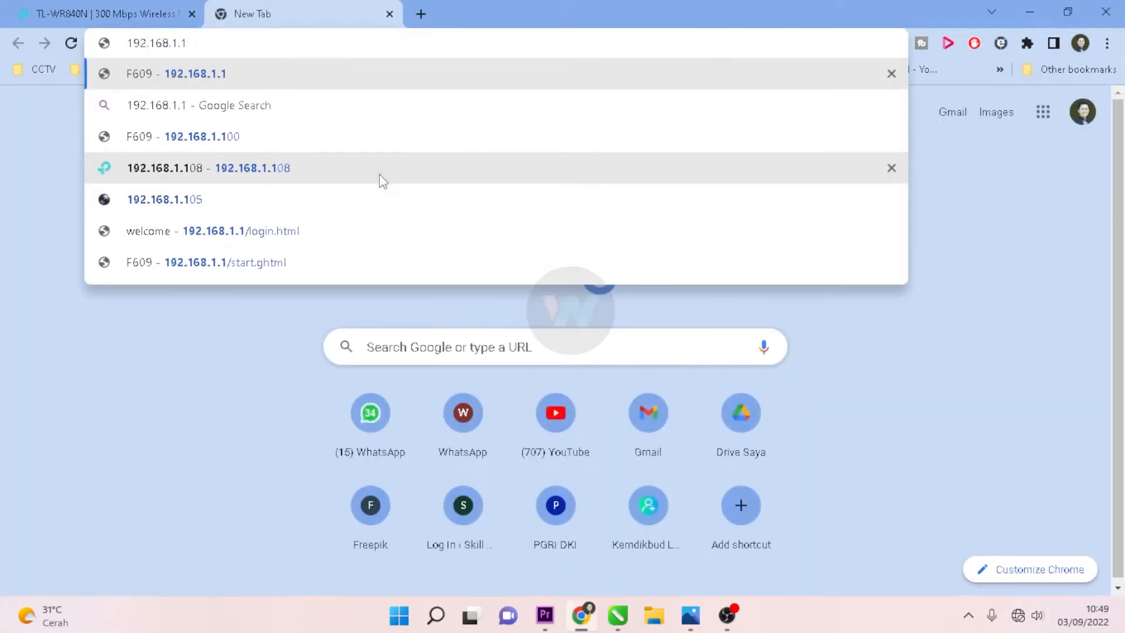
key(BackSpace)
key(BackSpace)
key(BackSpace)
text(0.1)
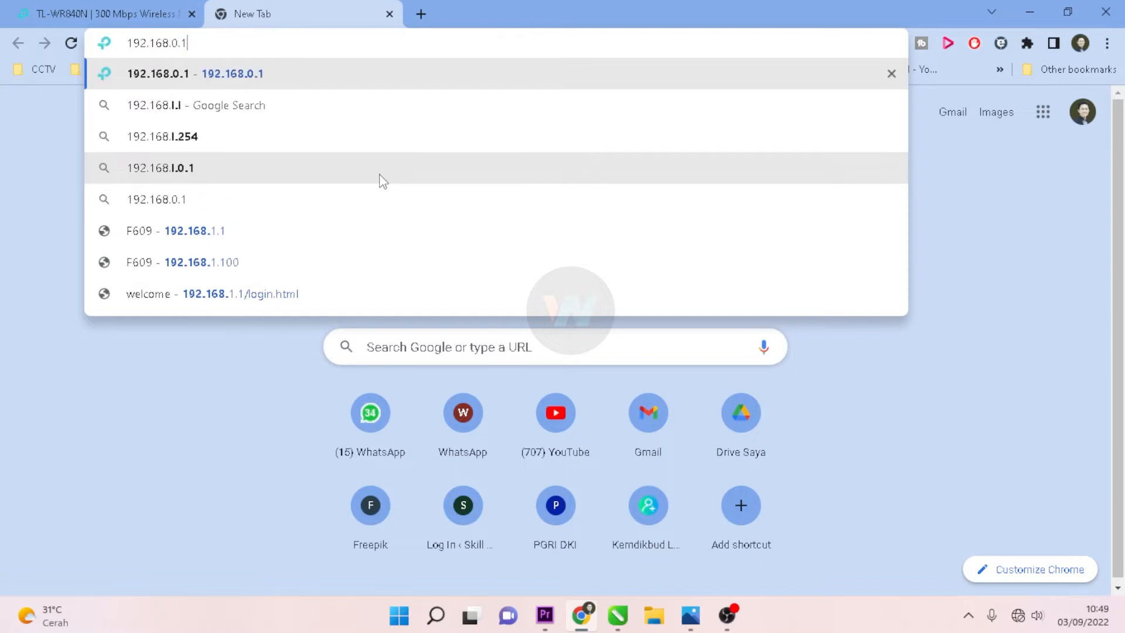
key(Return)
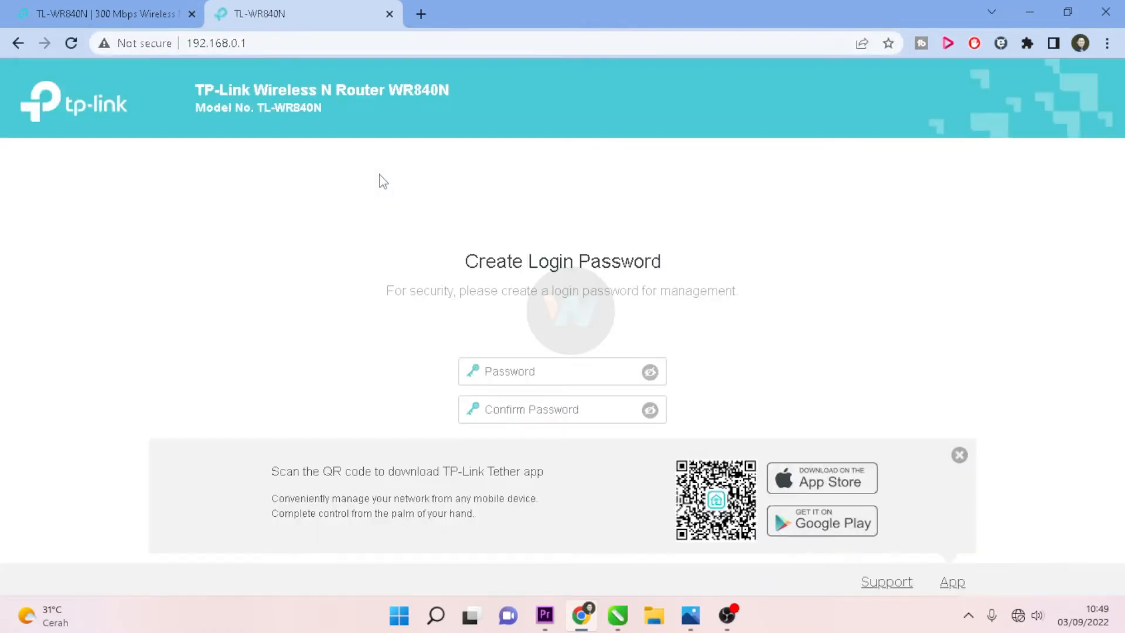
Step: Test tplinkwifi.net in another tab, then close that tab
click(423, 12)
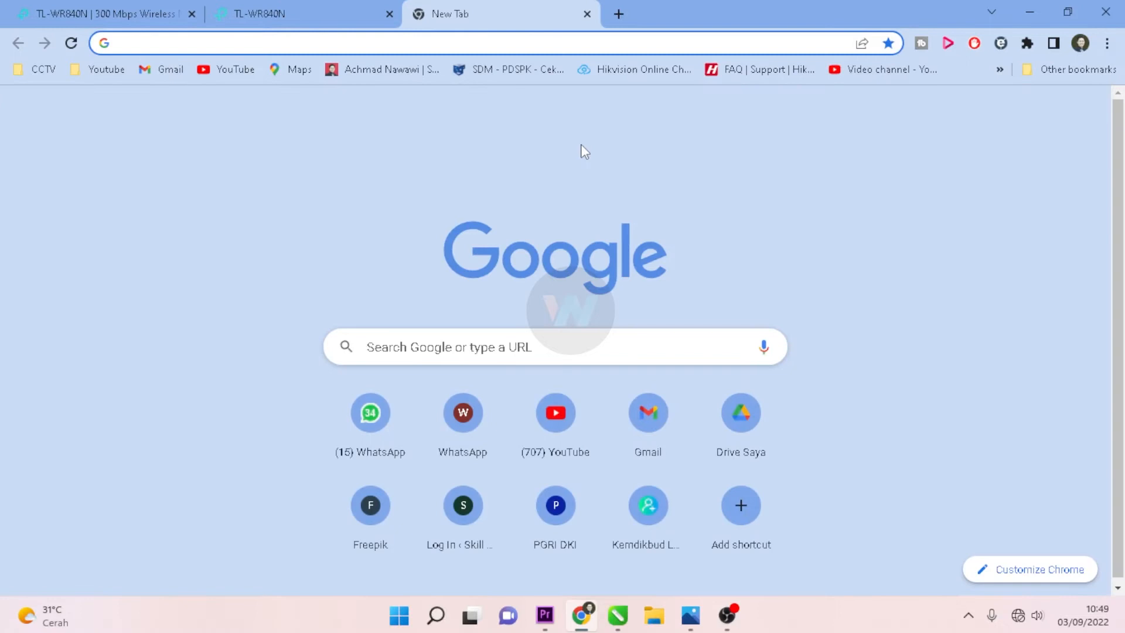
text(tplinkwifi.net)
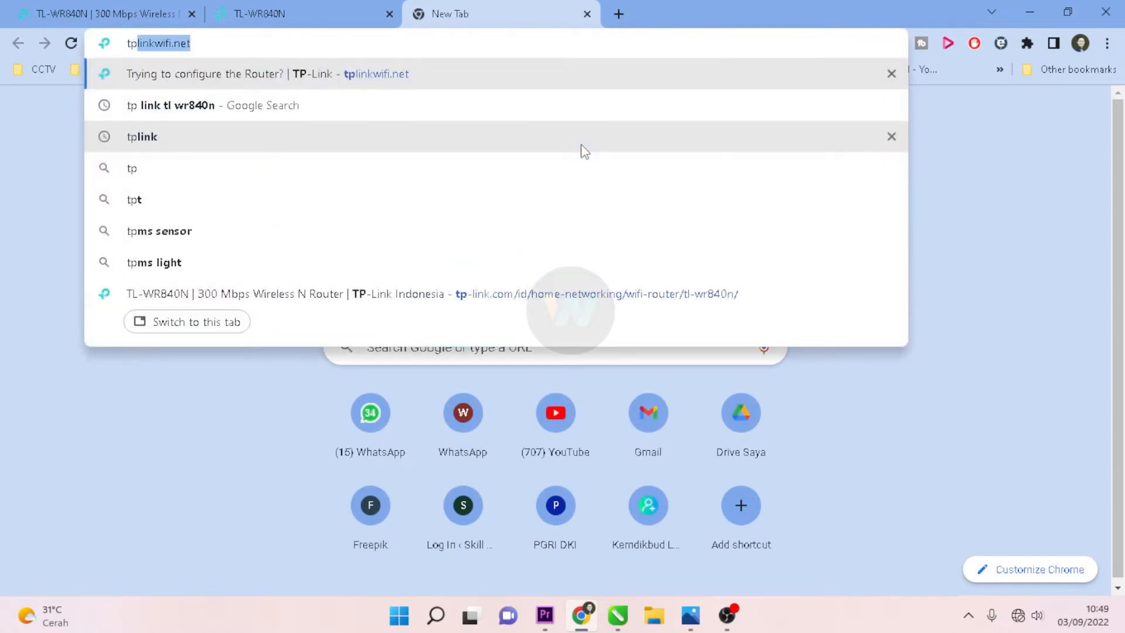
key(Right)
key(Return)
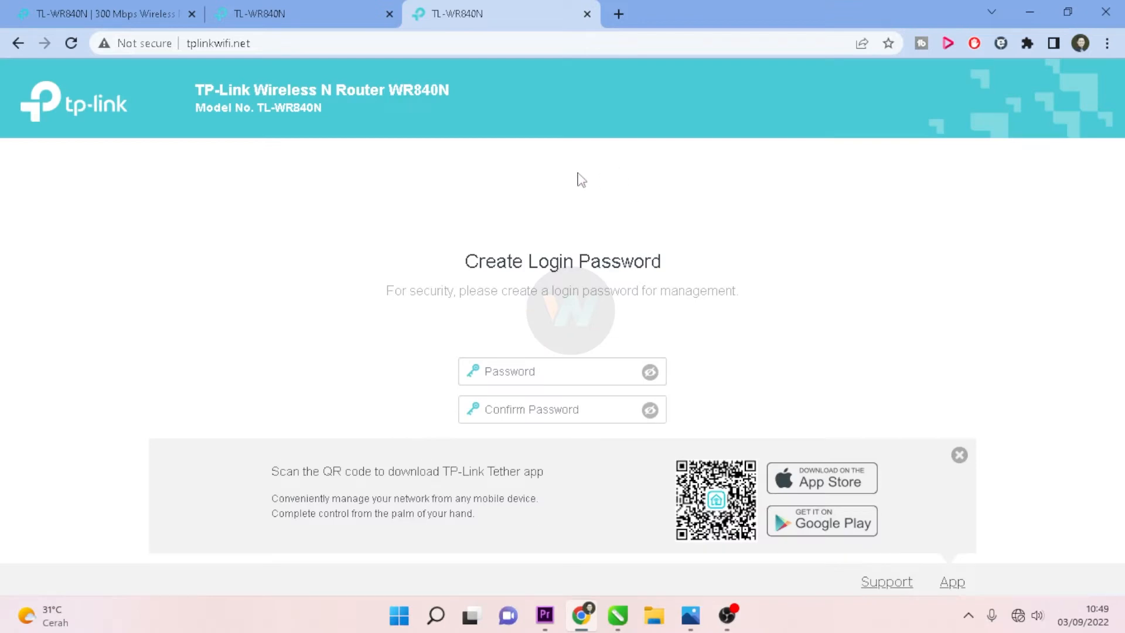
click(587, 14)
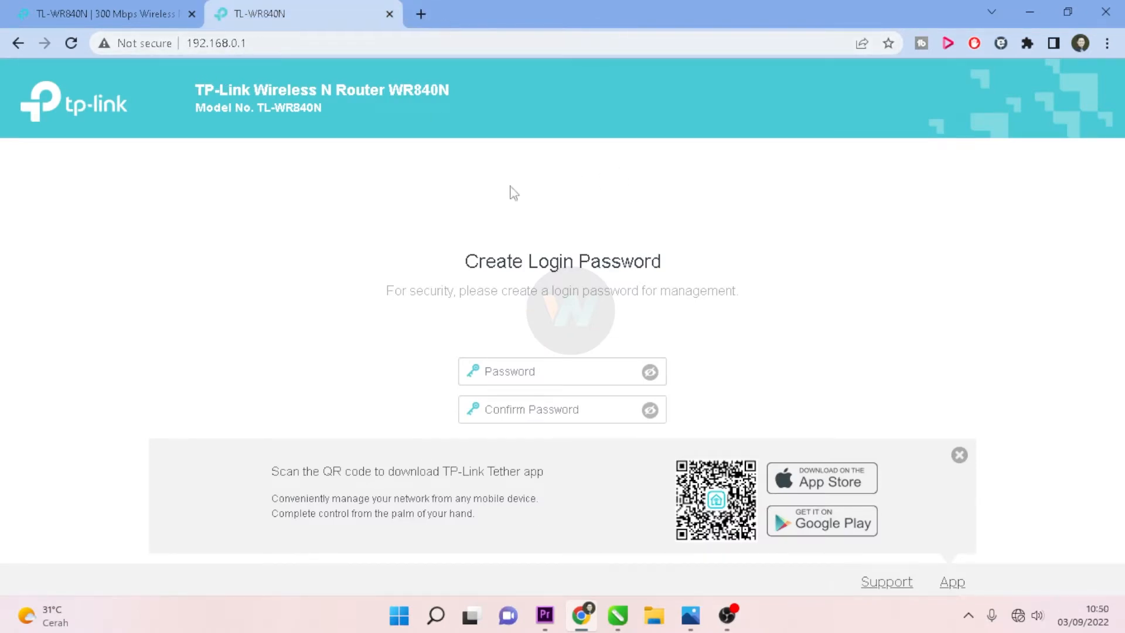
Step: Enter a new router login password in the Password field, fixing its first letter
click(568, 378)
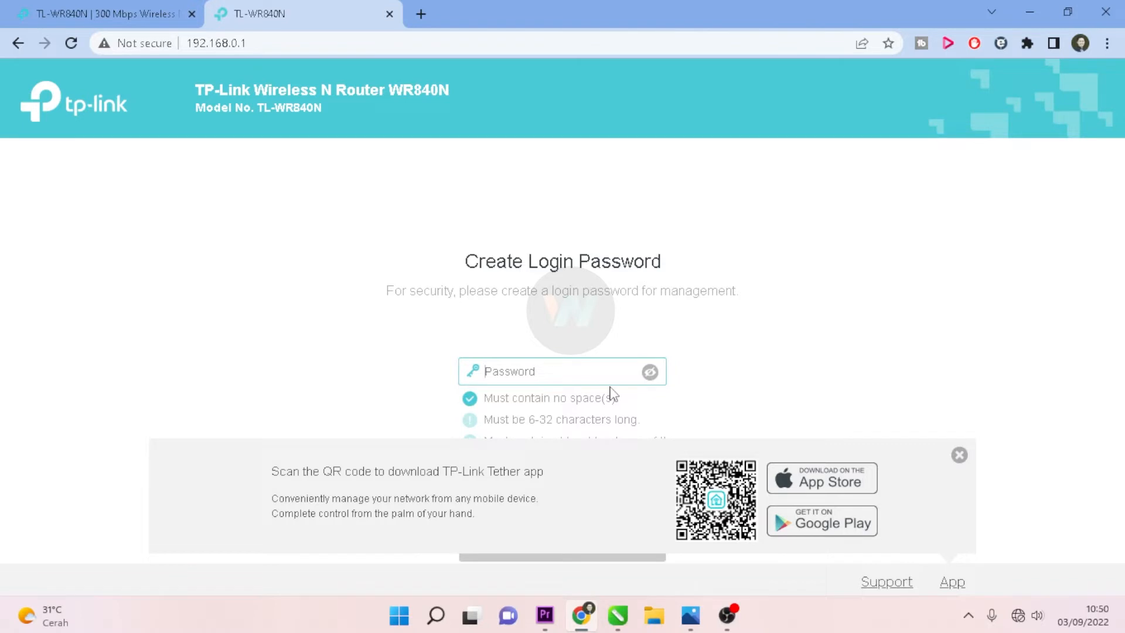
click(652, 374)
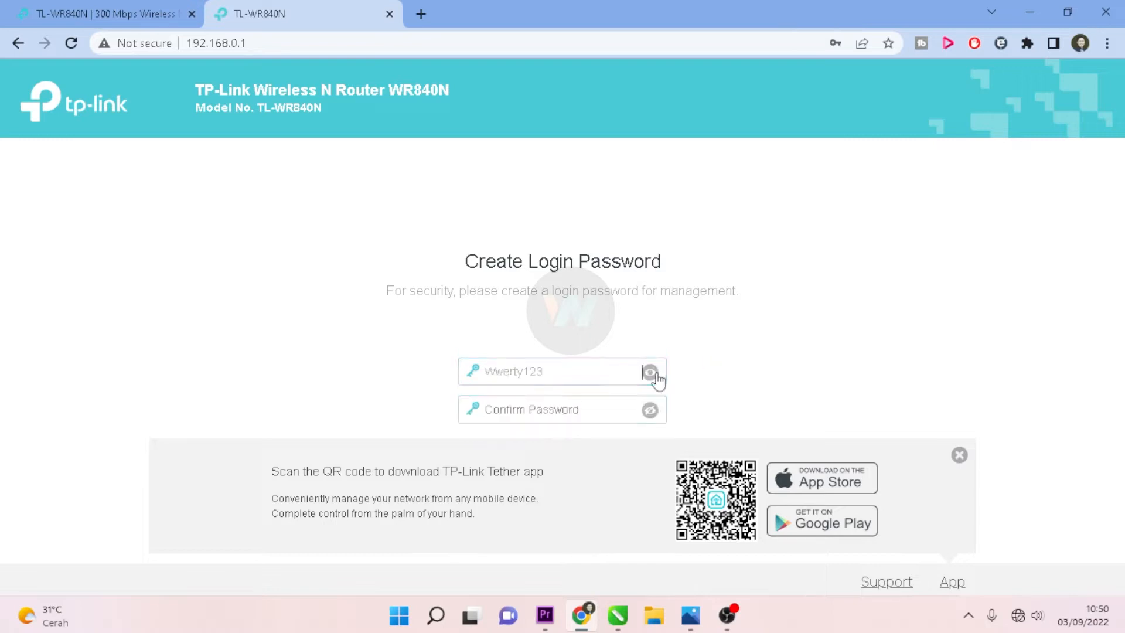
click(495, 378)
key(BackSpace)
text(Q)
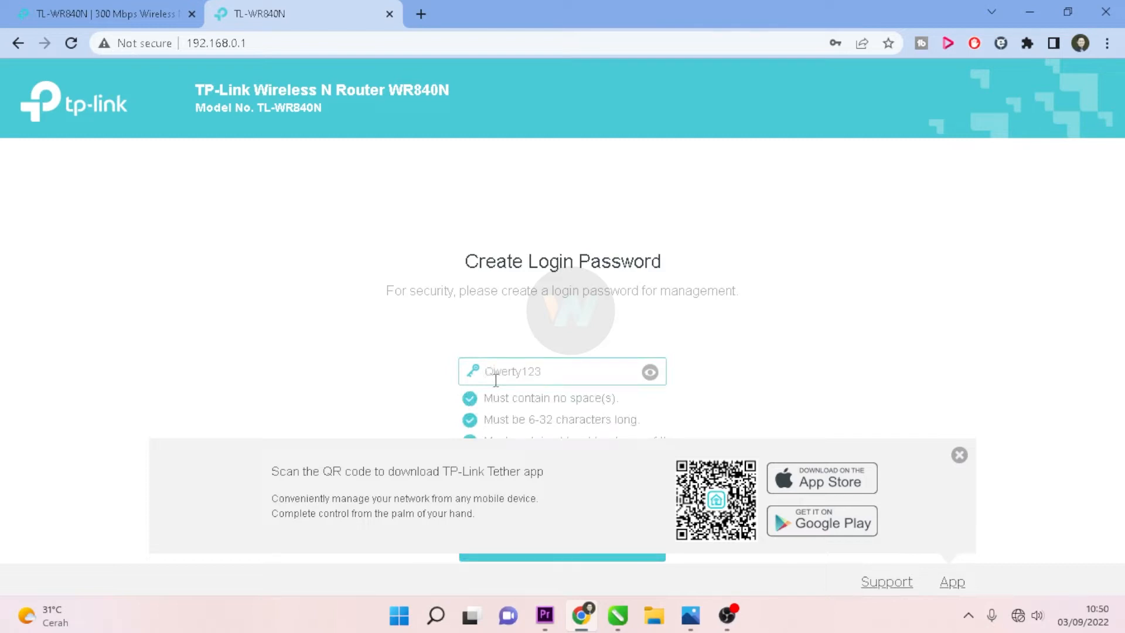
double_click(508, 372)
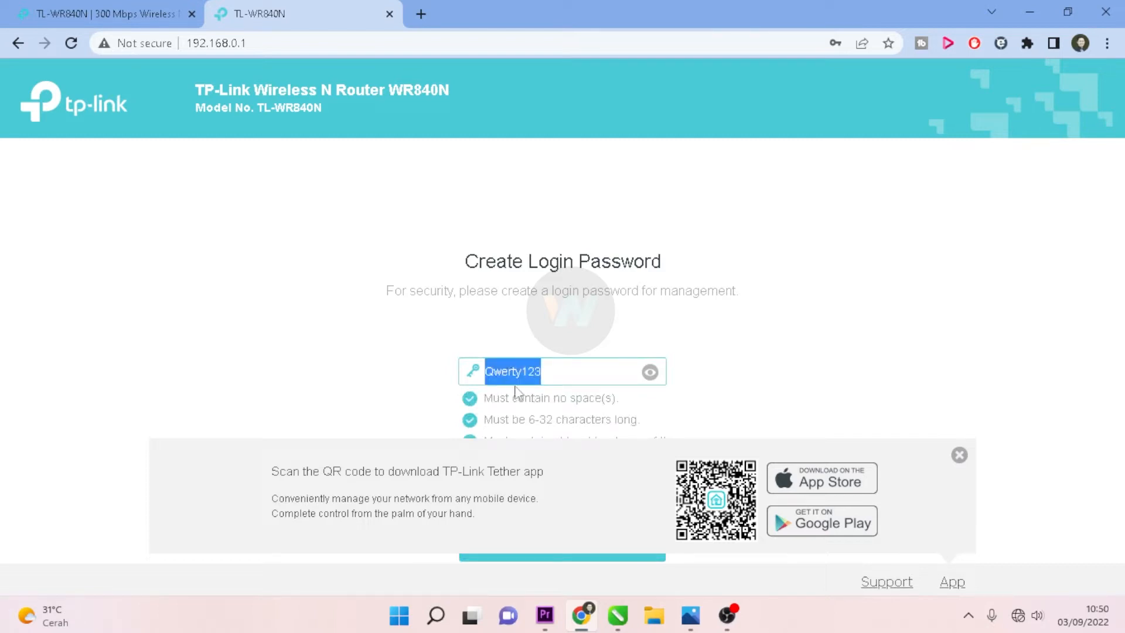
Step: Paste the same password into Confirm Password, dismiss the Tether banner, and save it
click(735, 406)
click(505, 409)
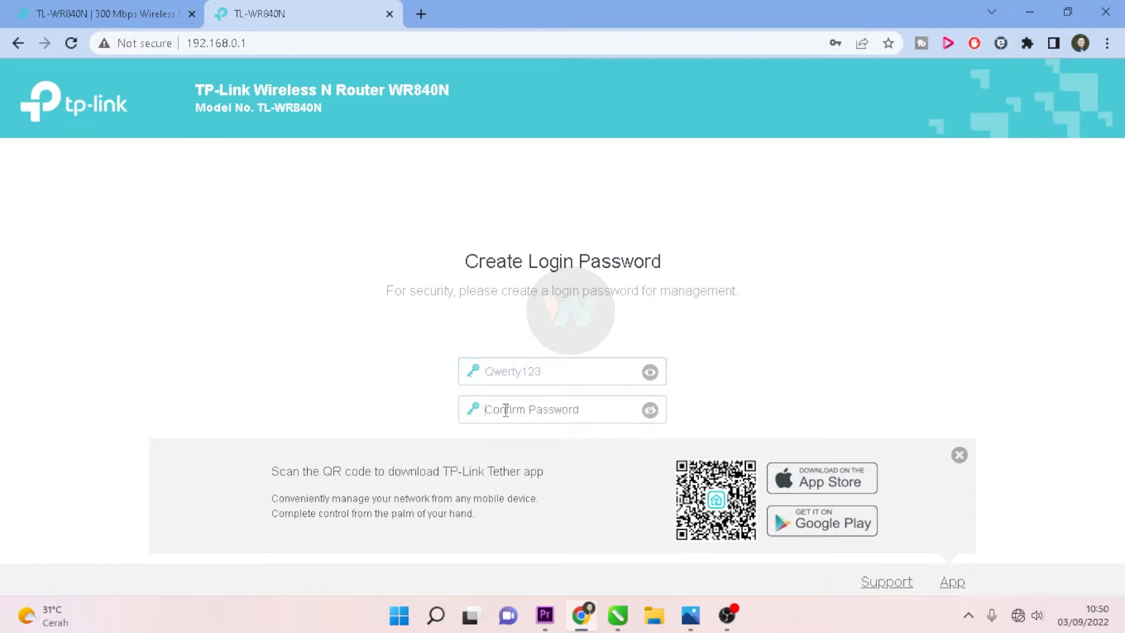
key(ctrl+v)
click(657, 413)
click(960, 456)
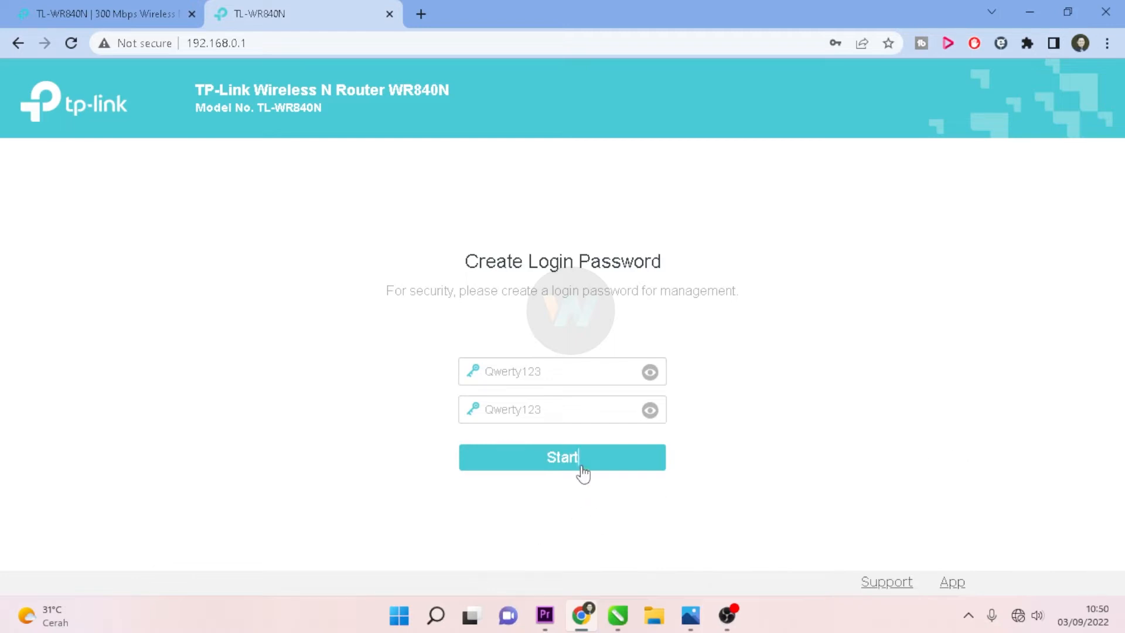
click(554, 466)
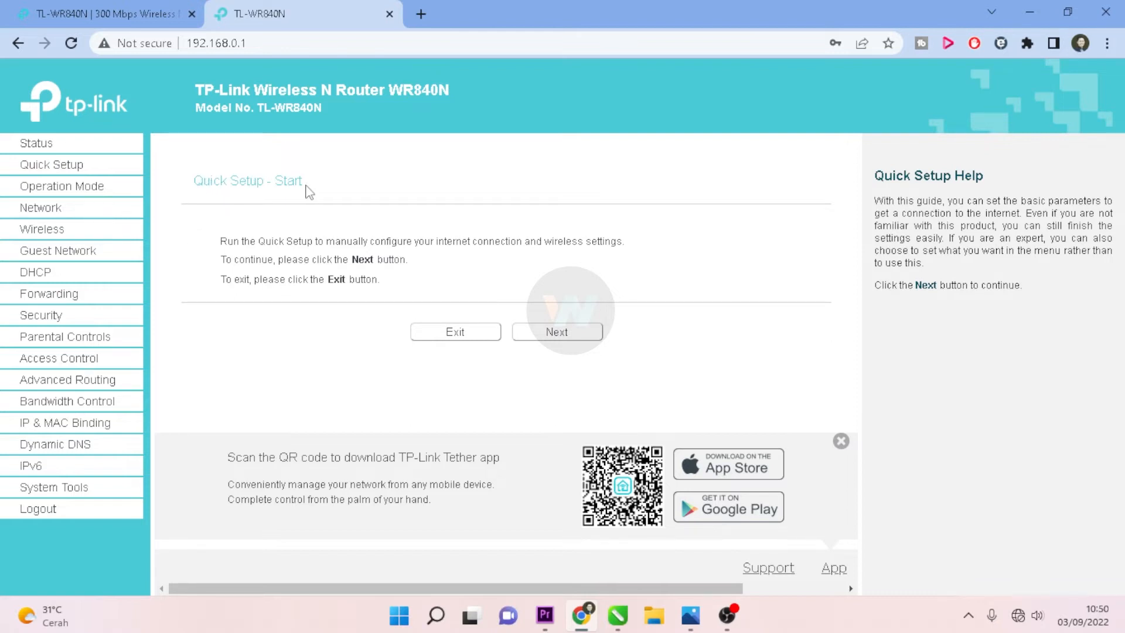
Step: Choose Range Extender as the operation mode in Quick Setup
click(574, 339)
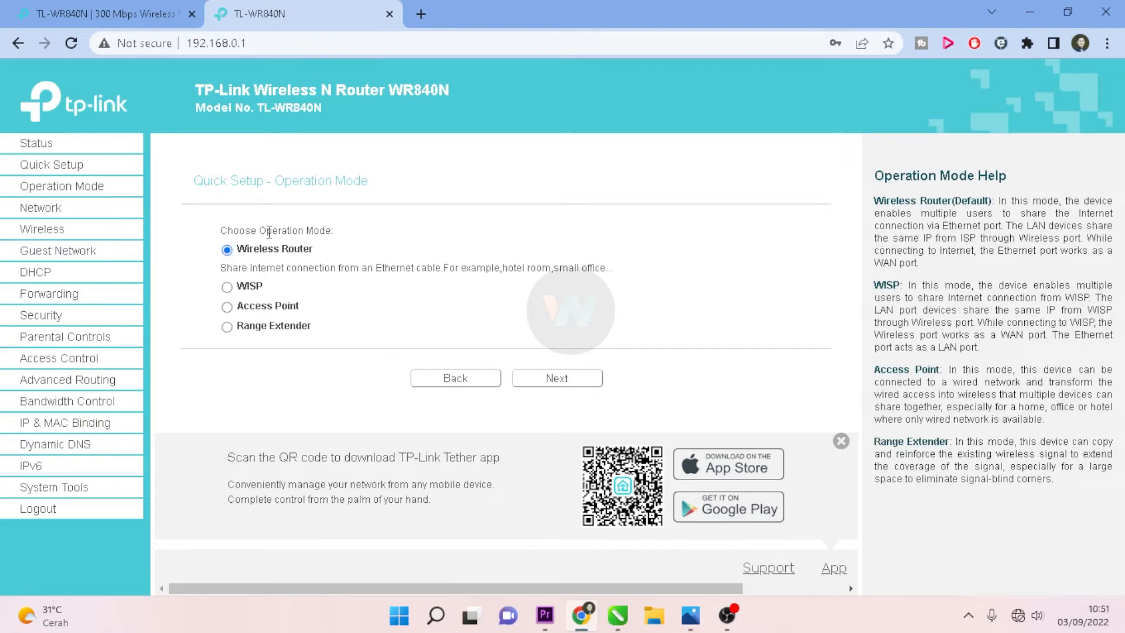
click(228, 331)
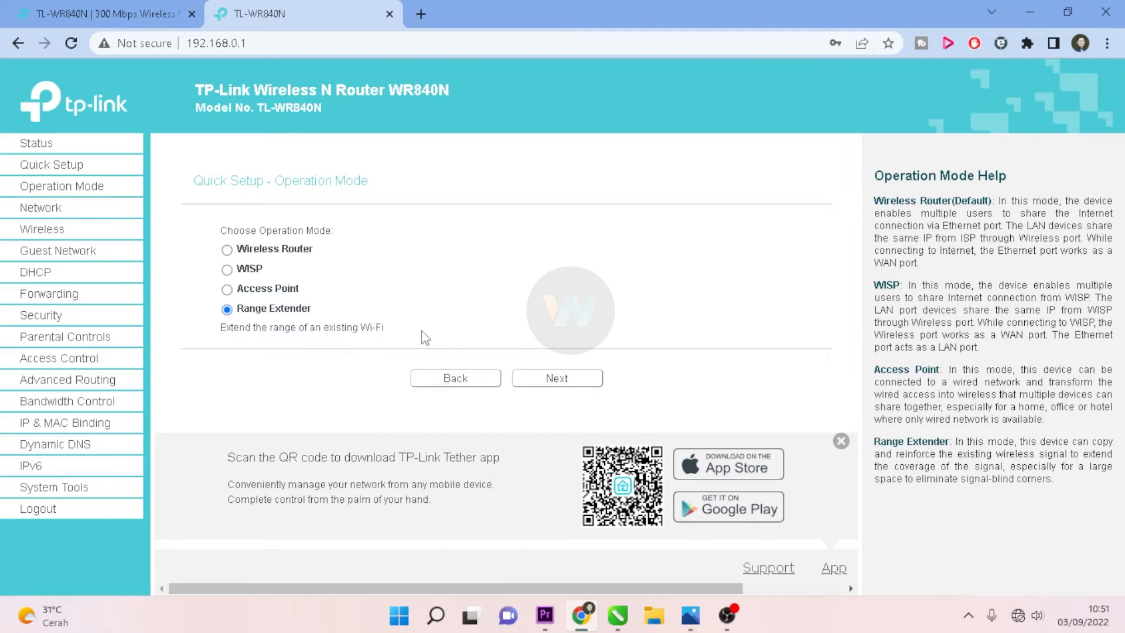
click(573, 383)
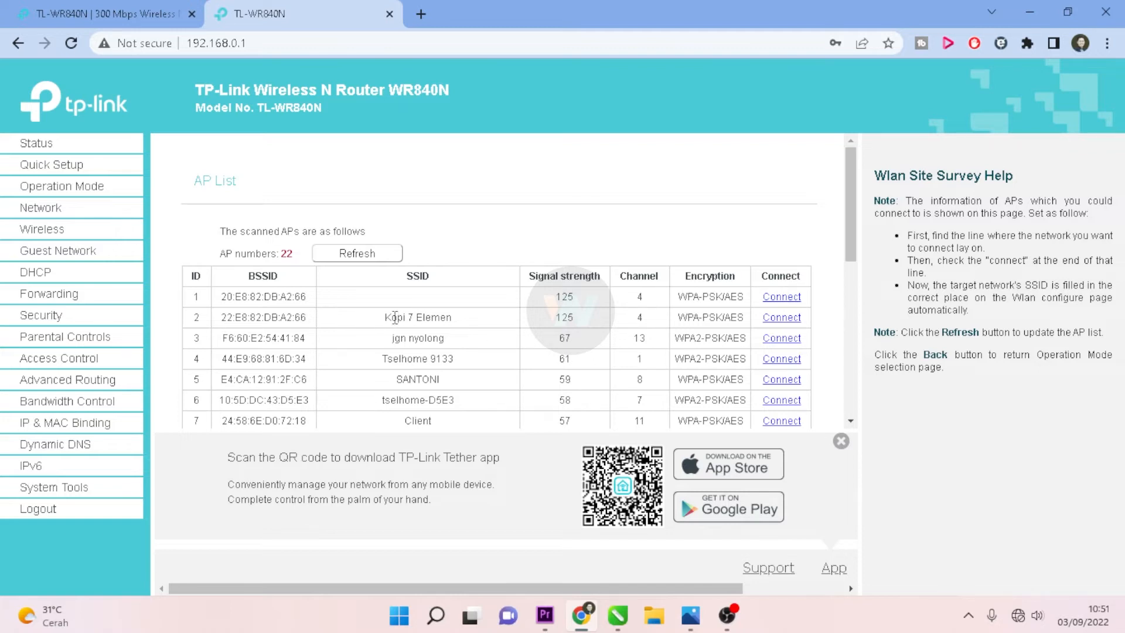
Step: Pick Kopi 7 Elemen from the AP list as the network to bridge
drag(385, 317, 454, 318)
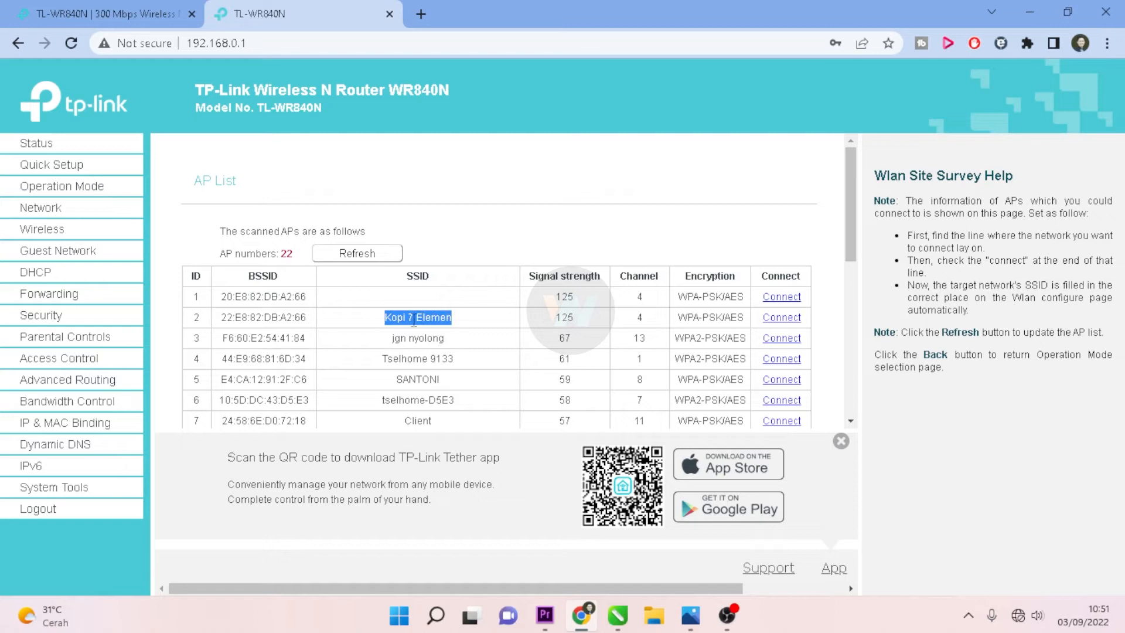
click(473, 322)
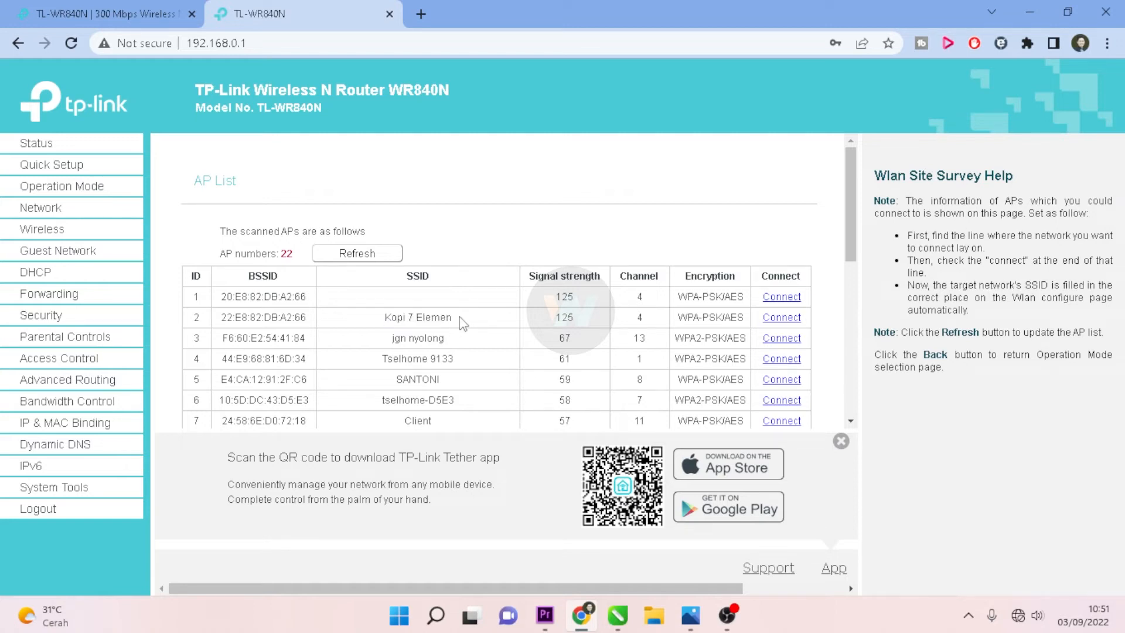
click(382, 319)
click(781, 317)
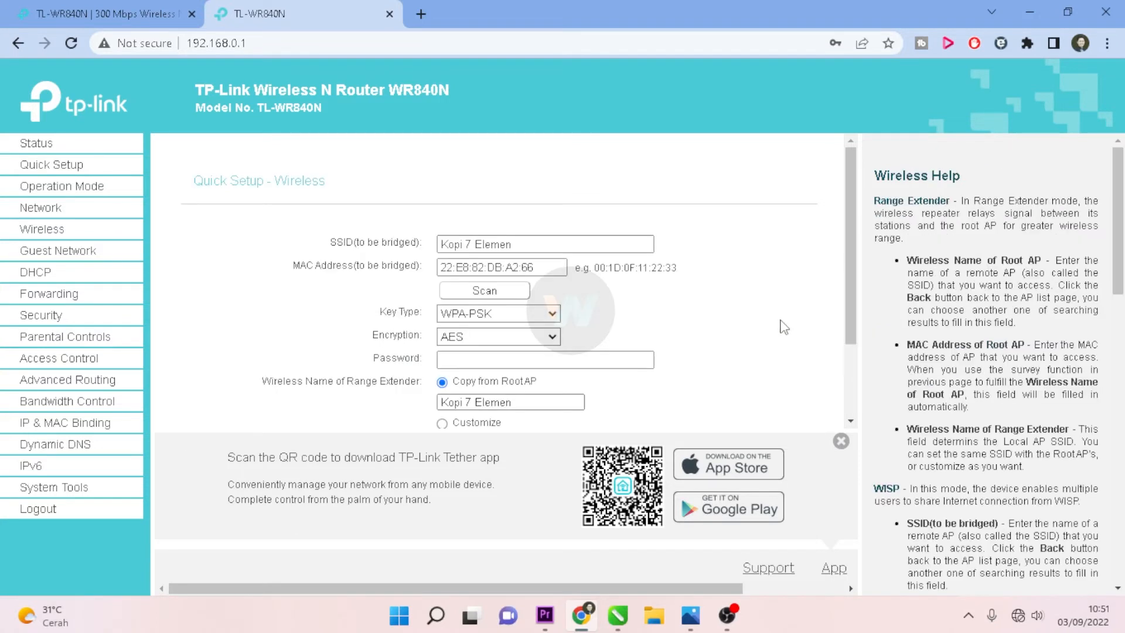
Step: Enter the Kopi 7 Elemen Wi-Fi password
click(474, 361)
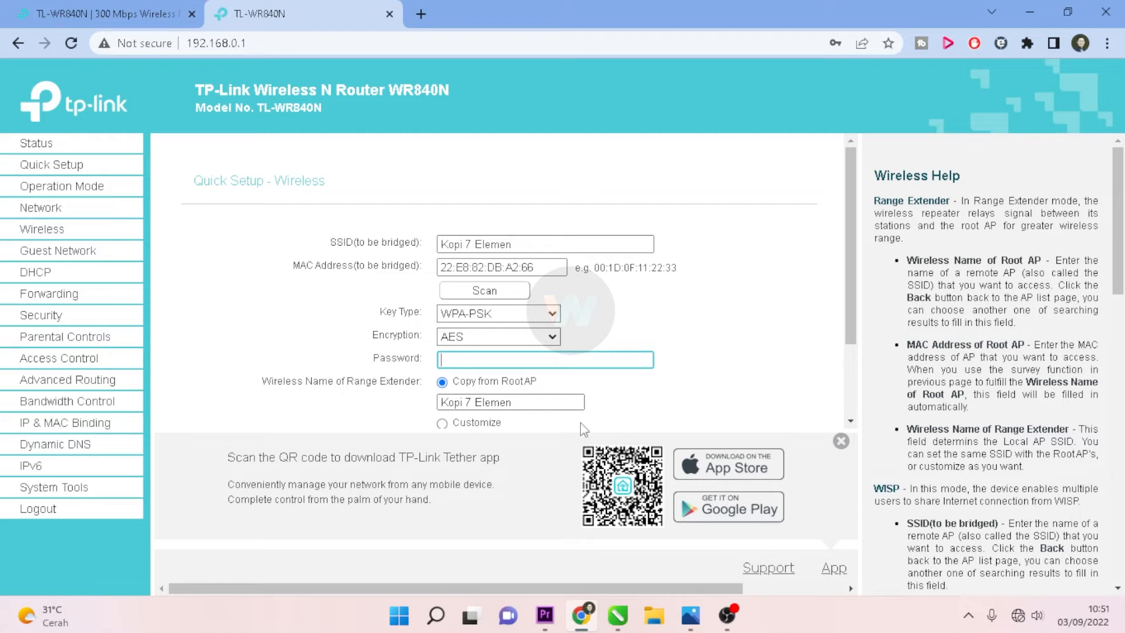
scroll(563, 410, down, 2)
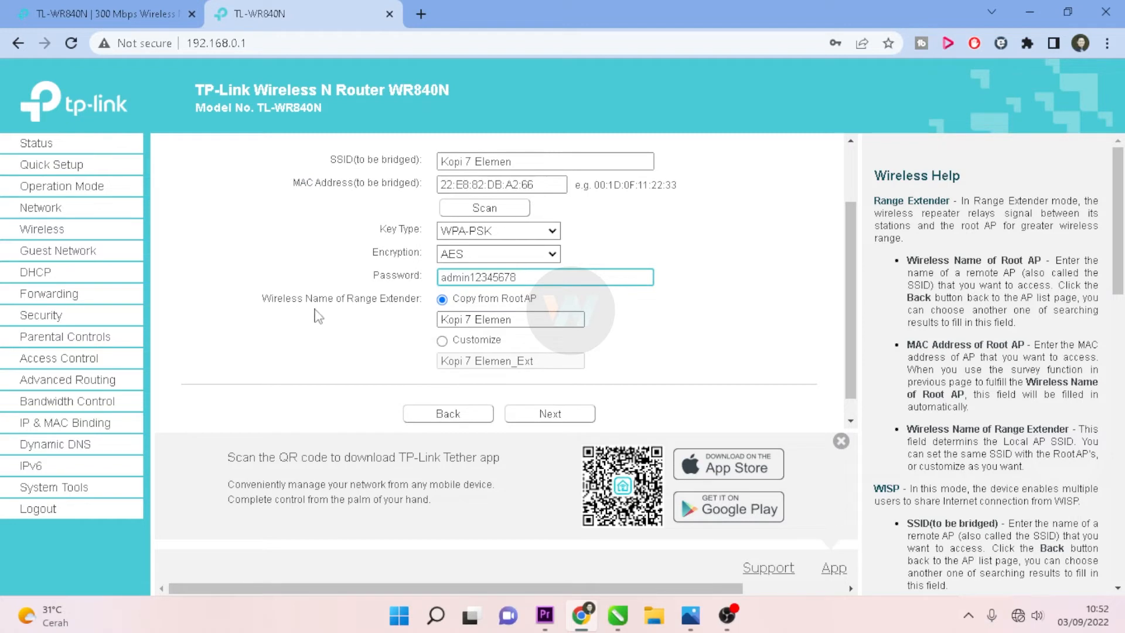
Step: Rename the extender network from Kopi 7 Elemen_Ext to Wifi Lantai 3 and continue
click(538, 320)
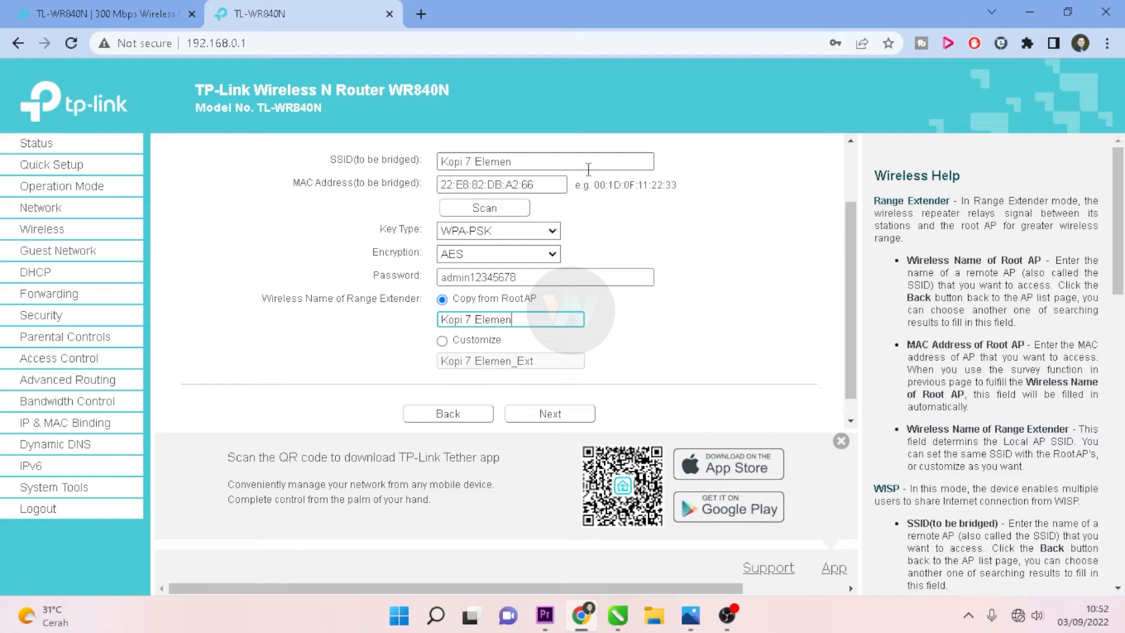
click(443, 341)
click(545, 365)
key(BackSpace)
key(BackSpace)
key(BackSpace)
key(BackSpace)
key(BackSpace)
key(BackSpace)
key(BackSpace)
key(BackSpace)
key(BackSpace)
key(BackSpace)
key(BackSpace)
key(BackSpace)
key(BackSpace)
key(BackSpace)
key(BackSpace)
key(BackSpace)
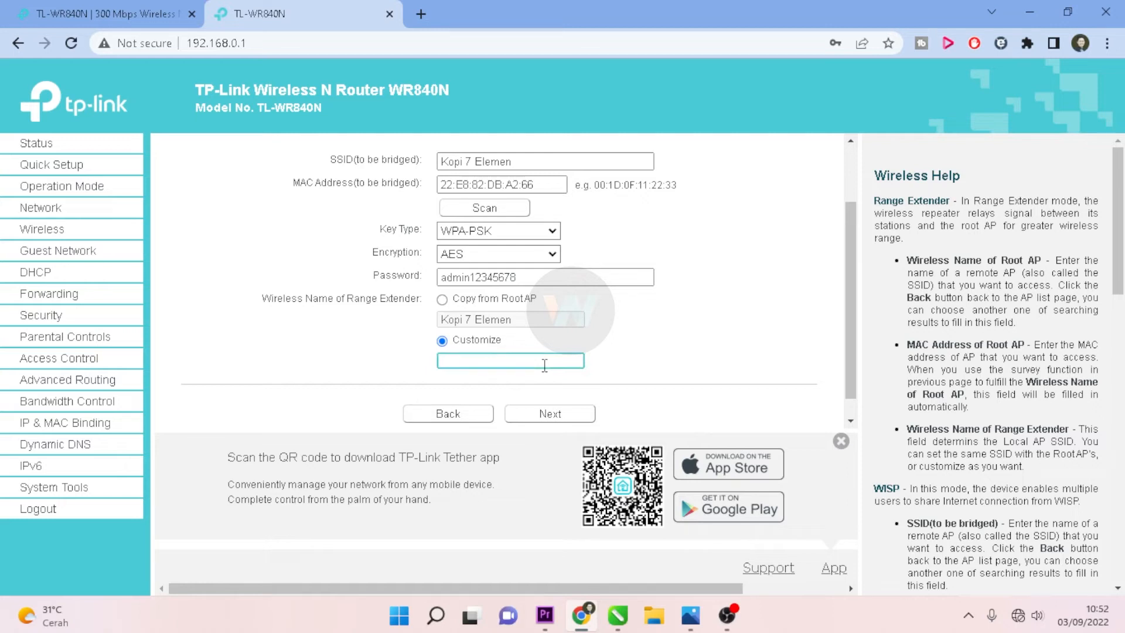
text(Wifi Lantai 3)
scroll(646, 361, down, 1)
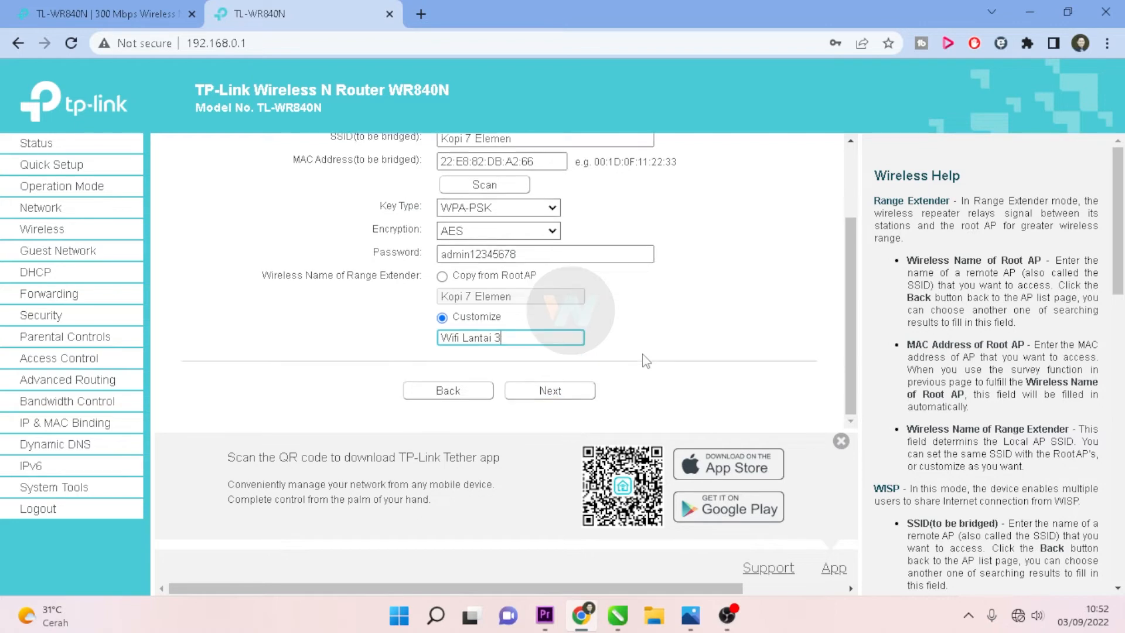
scroll(661, 360, up, 1)
scroll(627, 391, down, 1)
click(556, 399)
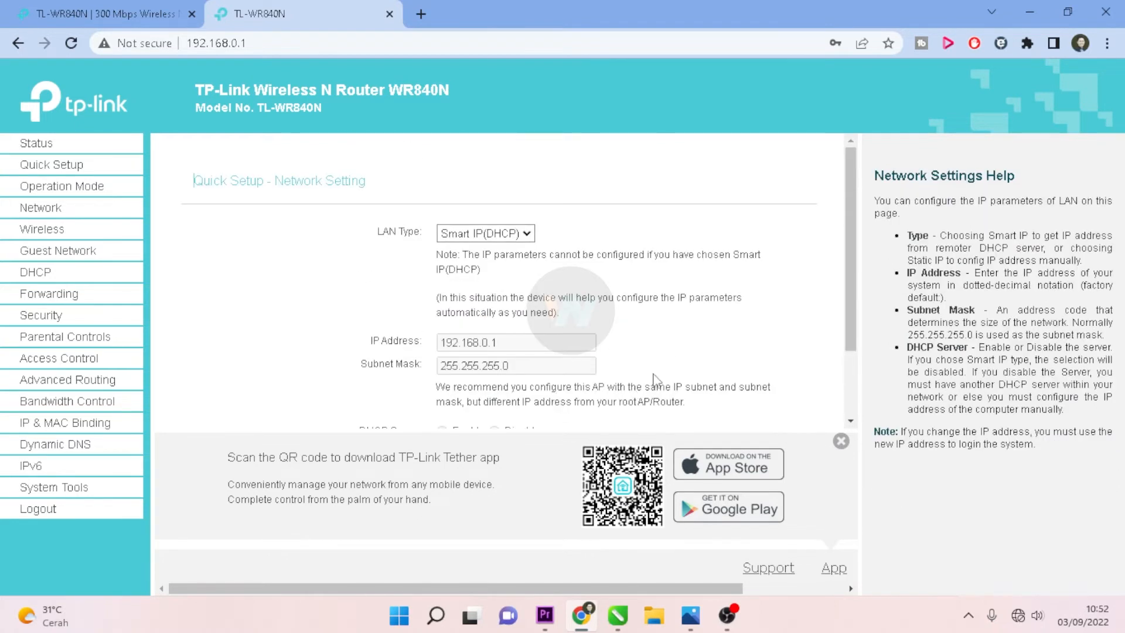
scroll(674, 360, down, 2)
Step: Leave LAN Type on Smart IP(DHCP) after trying Static IP, and proceed to Review Setting
click(841, 441)
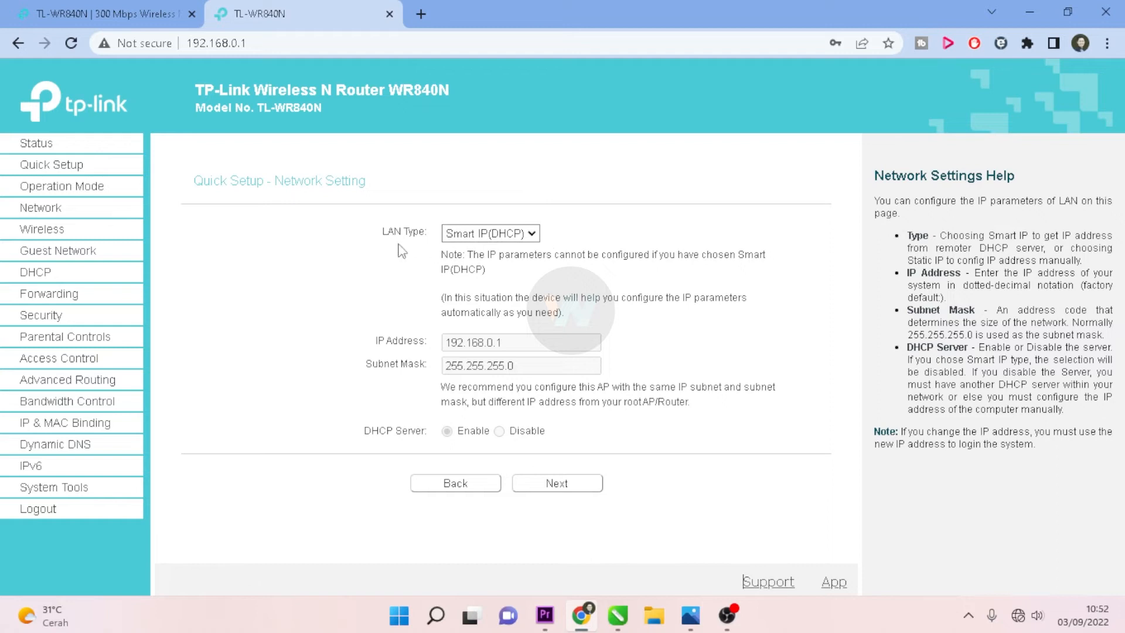
click(532, 234)
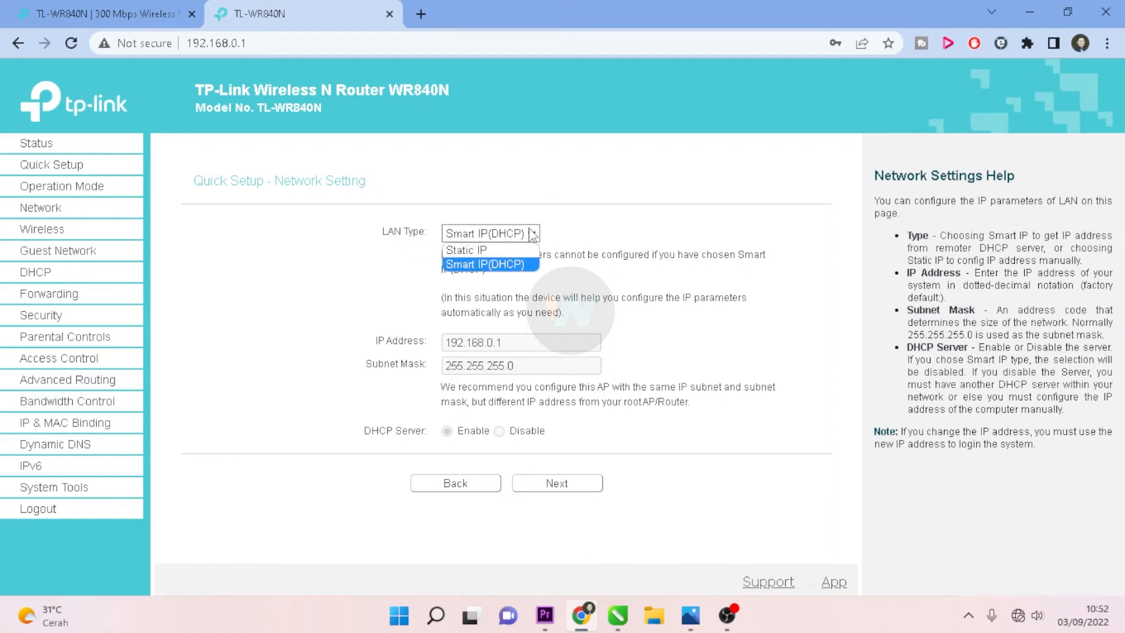
click(528, 250)
click(502, 342)
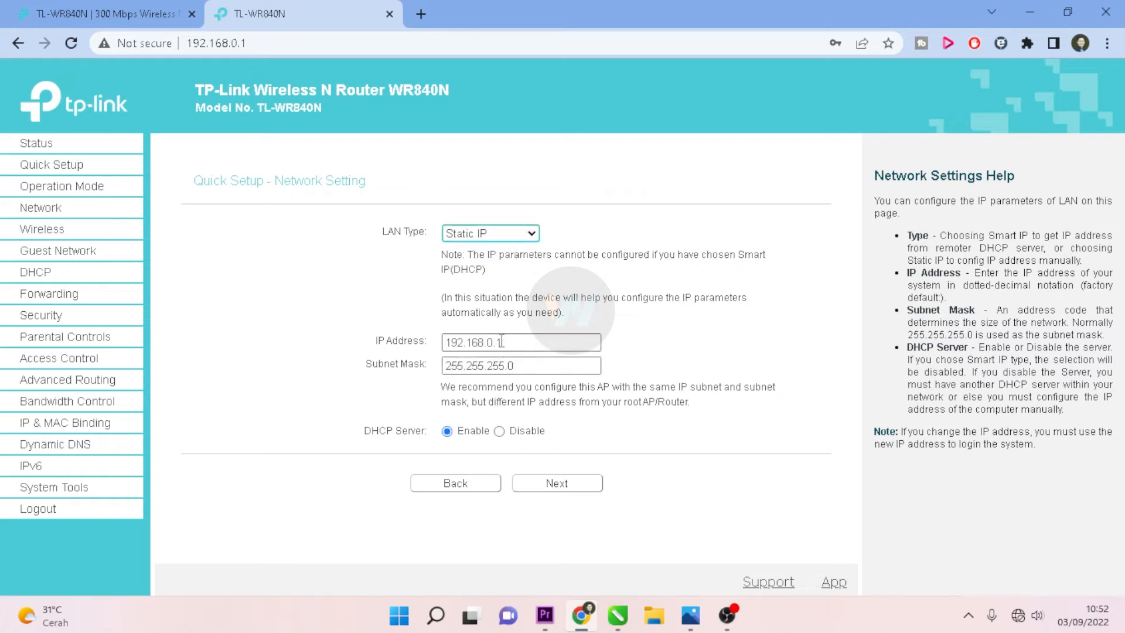
click(529, 234)
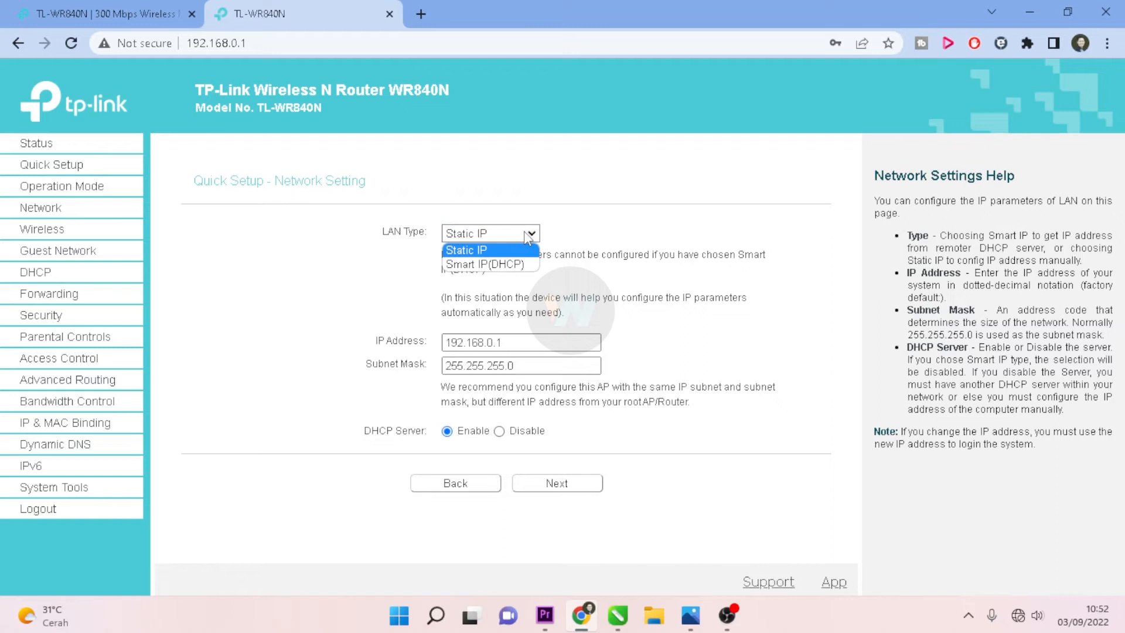
click(491, 265)
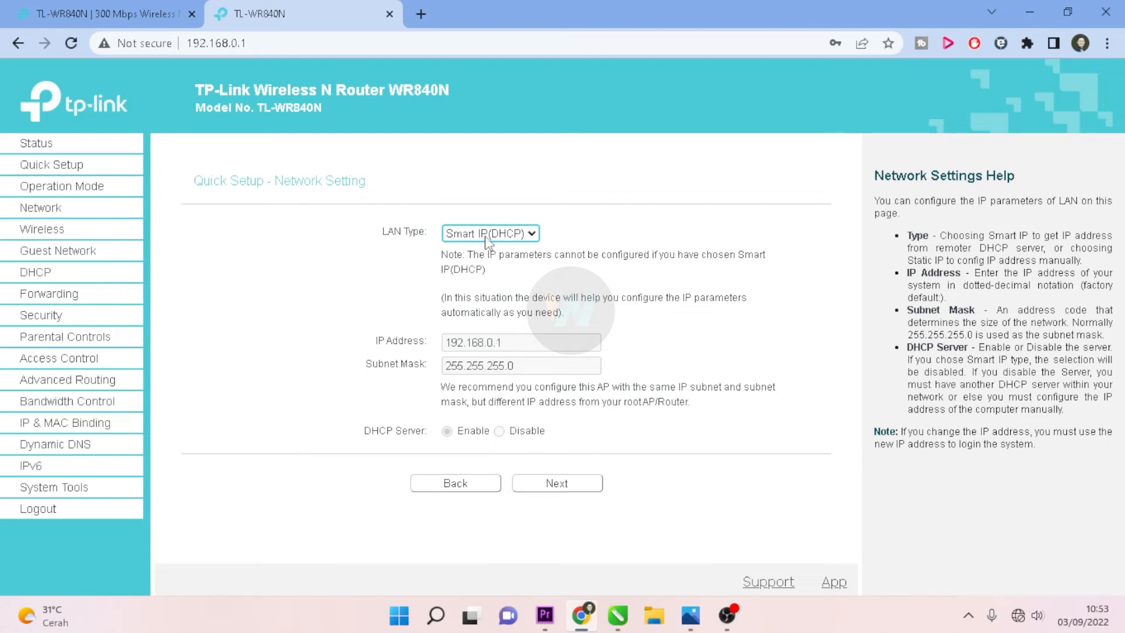
click(556, 484)
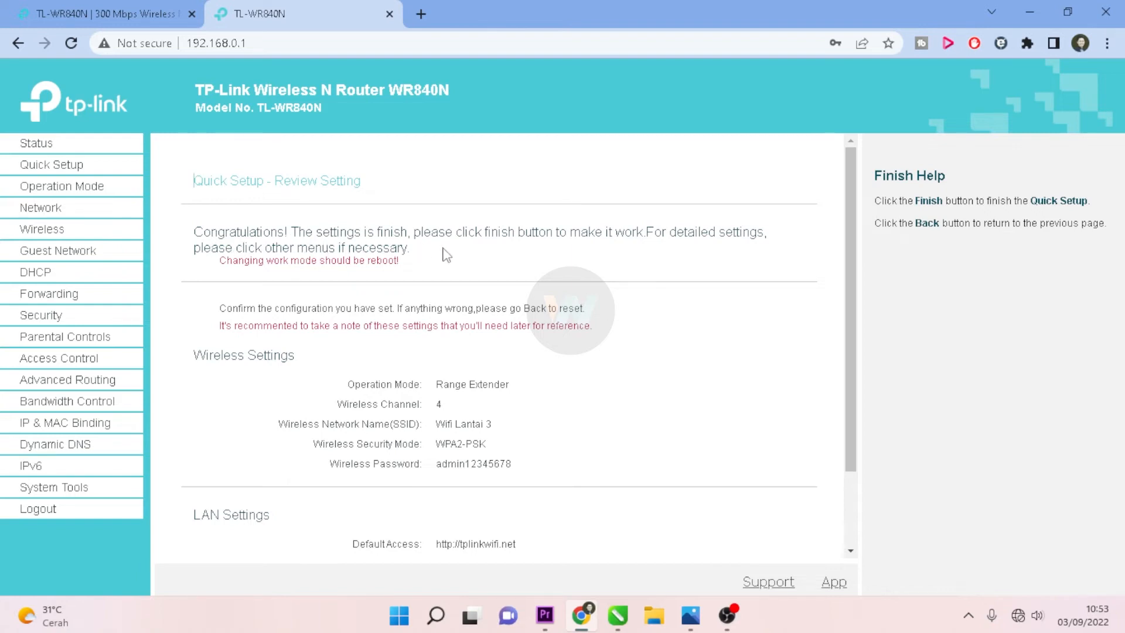
mouse_move(1019, 622)
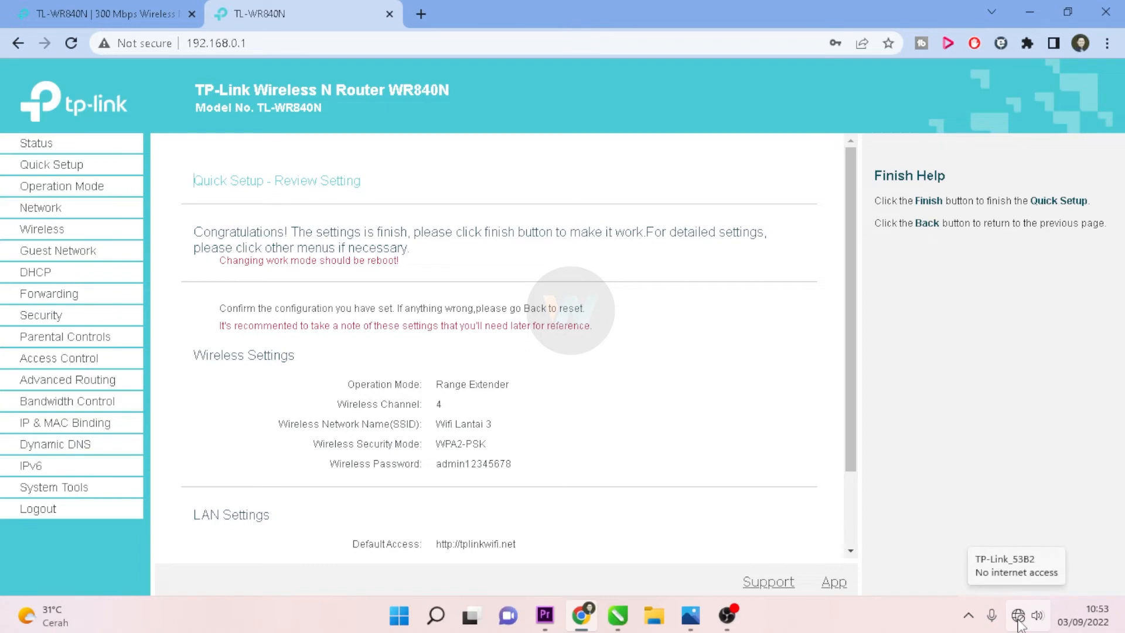
scroll(545, 419, down, 2)
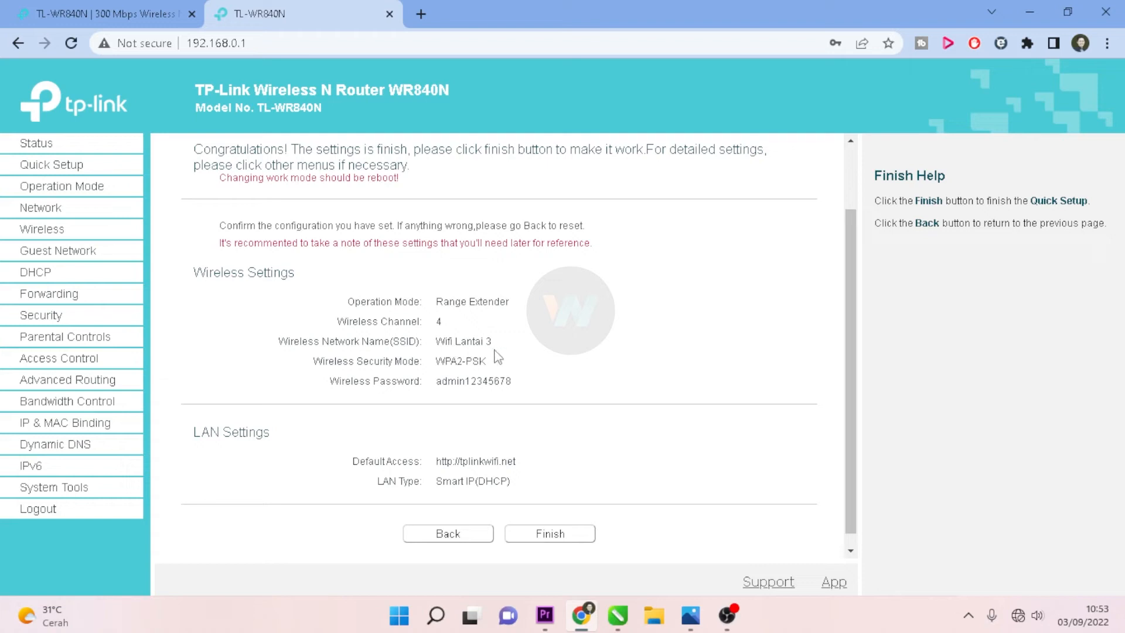
scroll(520, 367, down, 1)
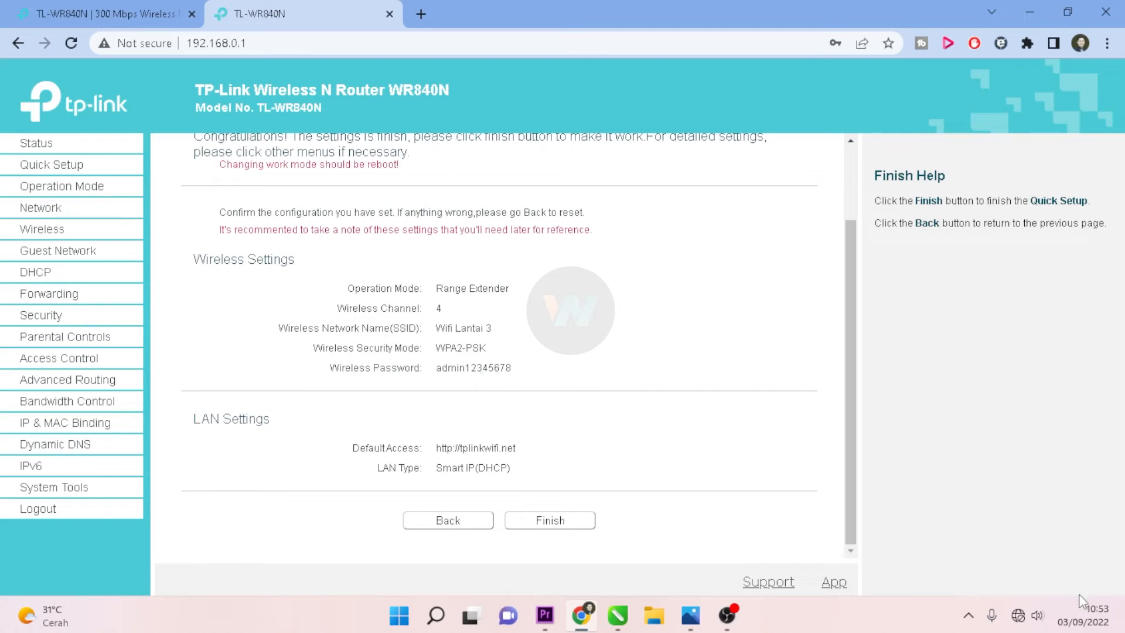
click(1019, 617)
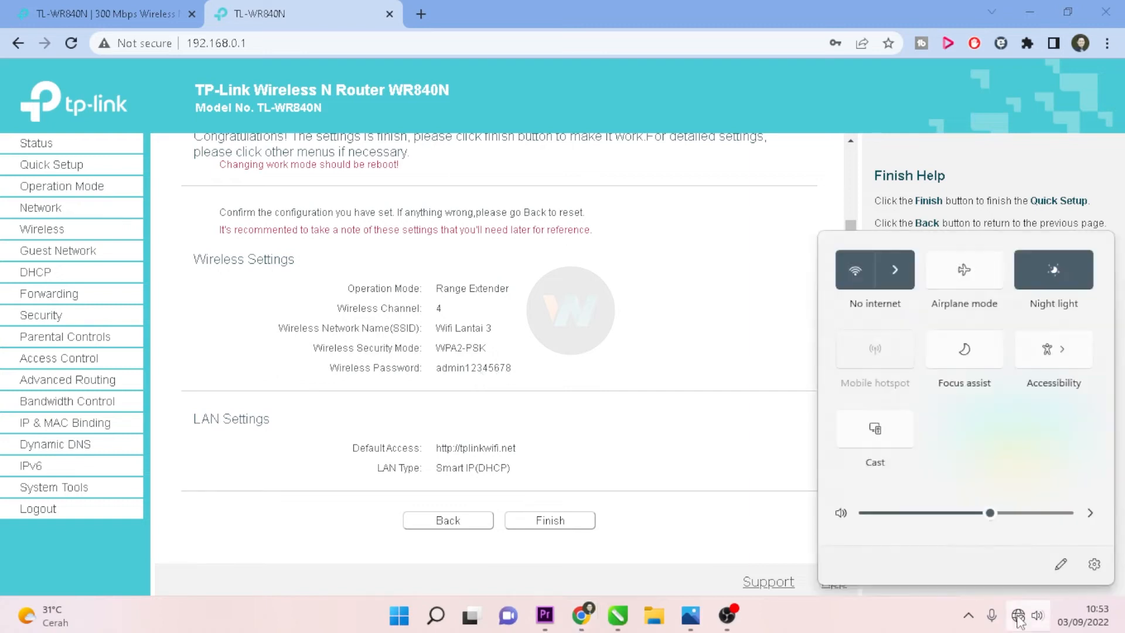
click(897, 270)
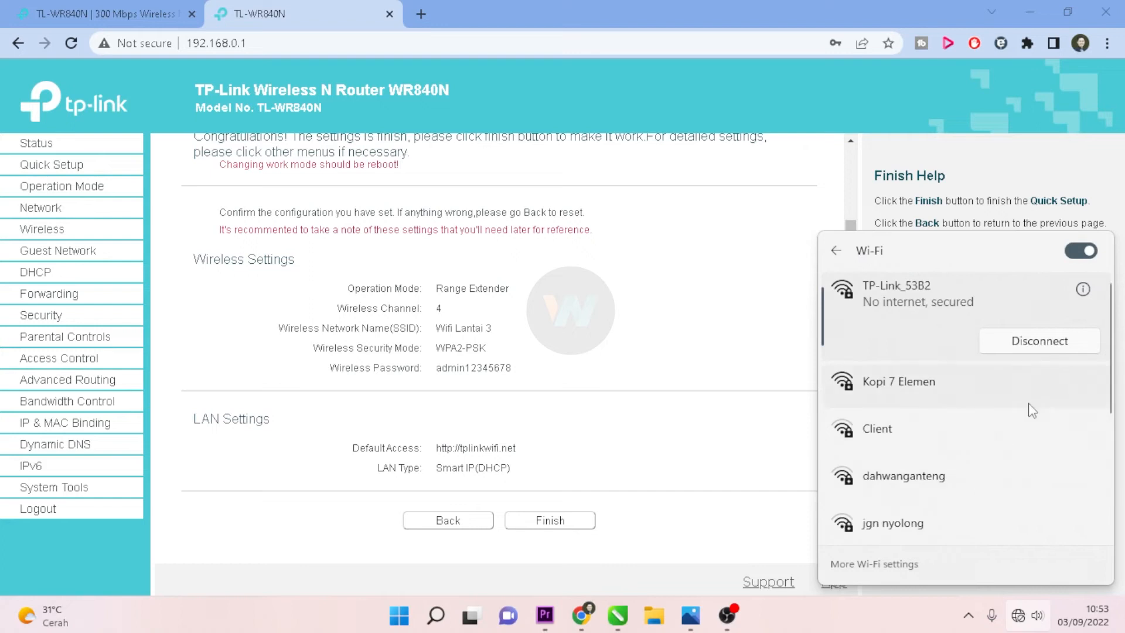
scroll(1029, 407, down, 3)
scroll(1032, 410, up, 3)
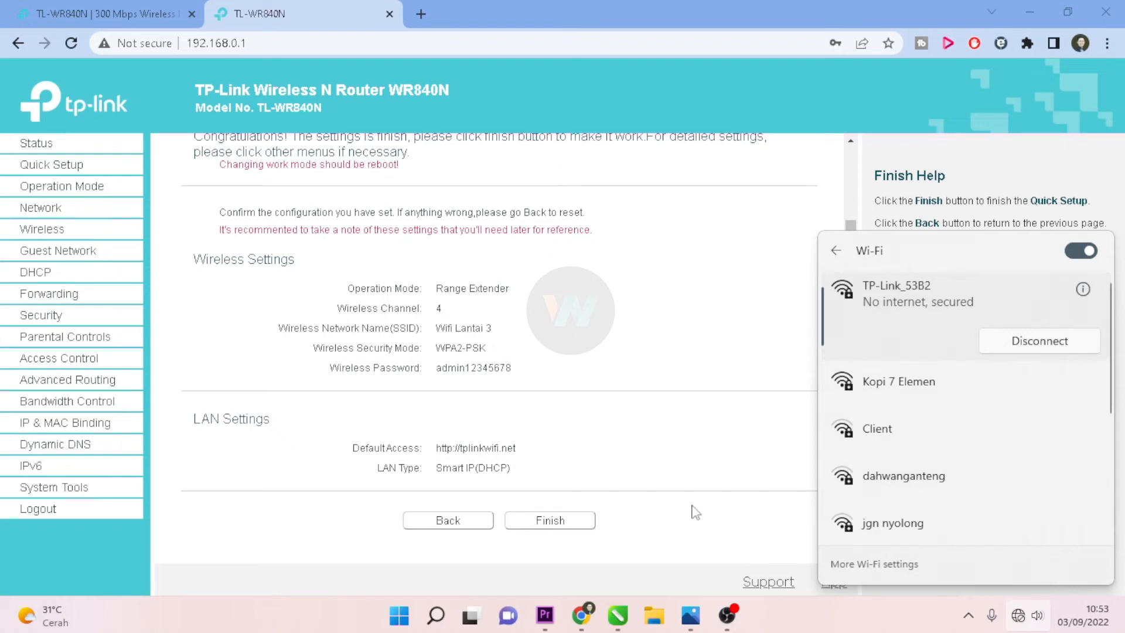
click(647, 526)
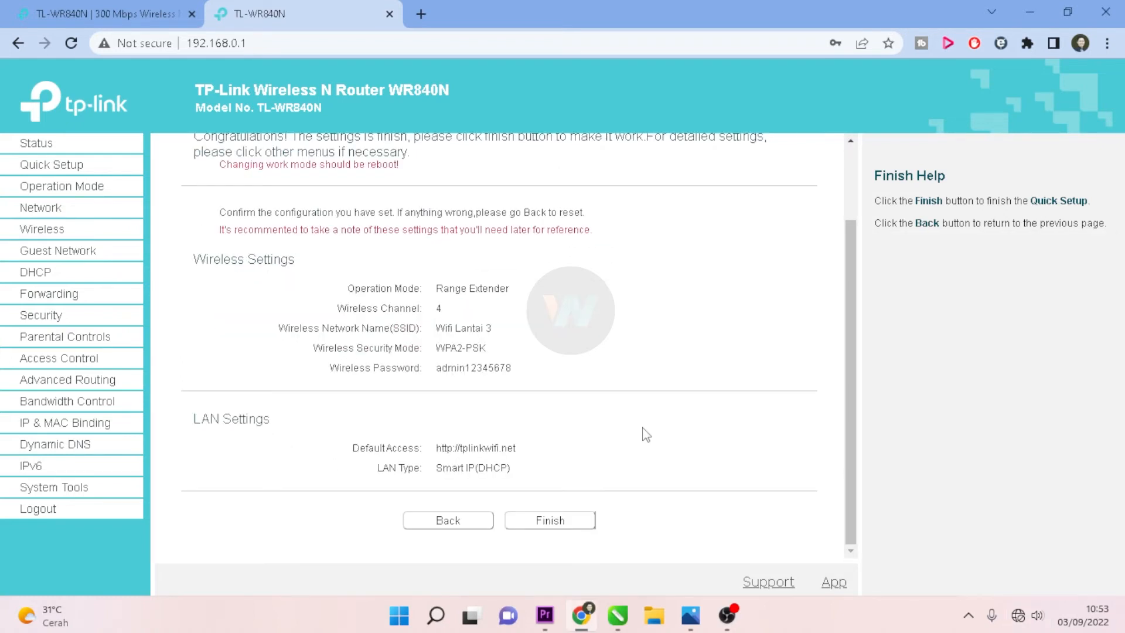
Step: Apply the settings to reboot the router, and connect the PC to Wifi Lantai 3
click(567, 523)
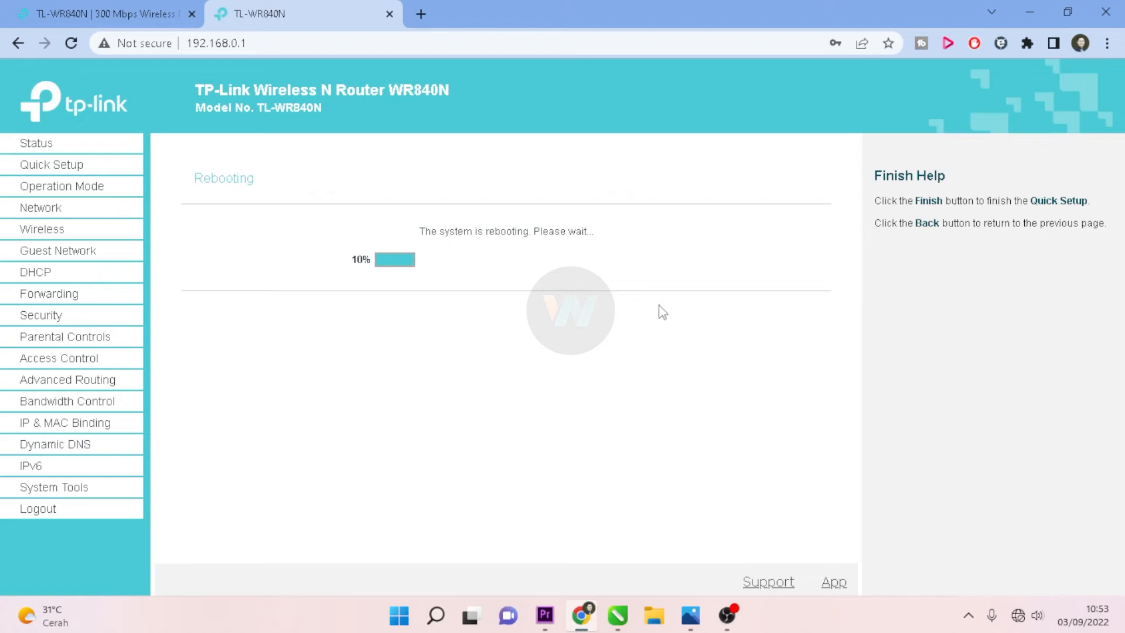
click(1018, 624)
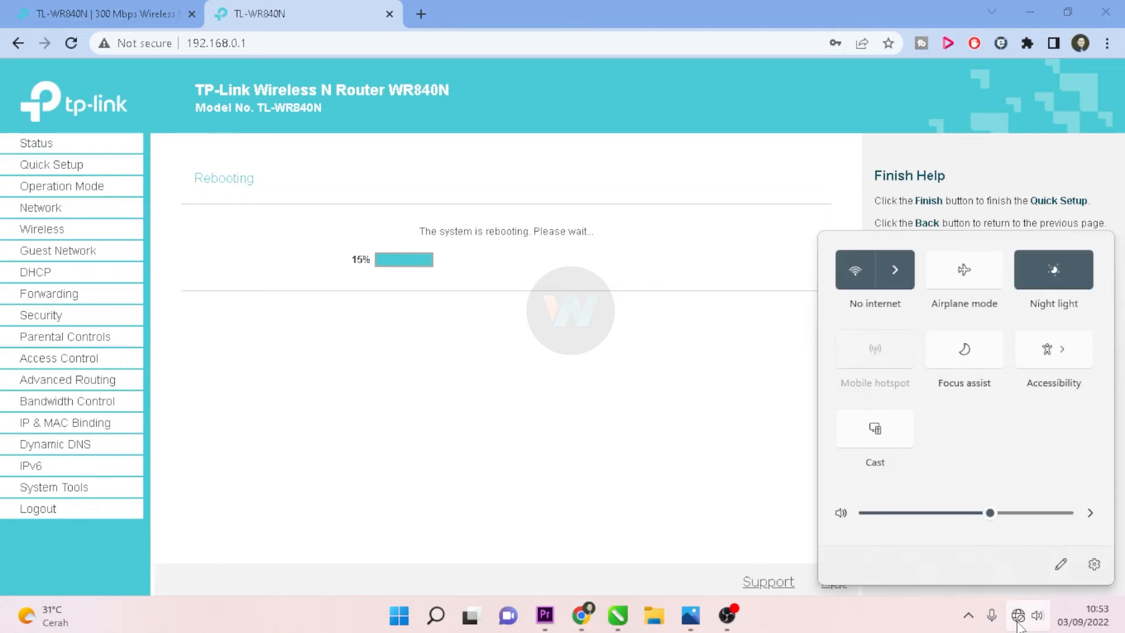
click(897, 270)
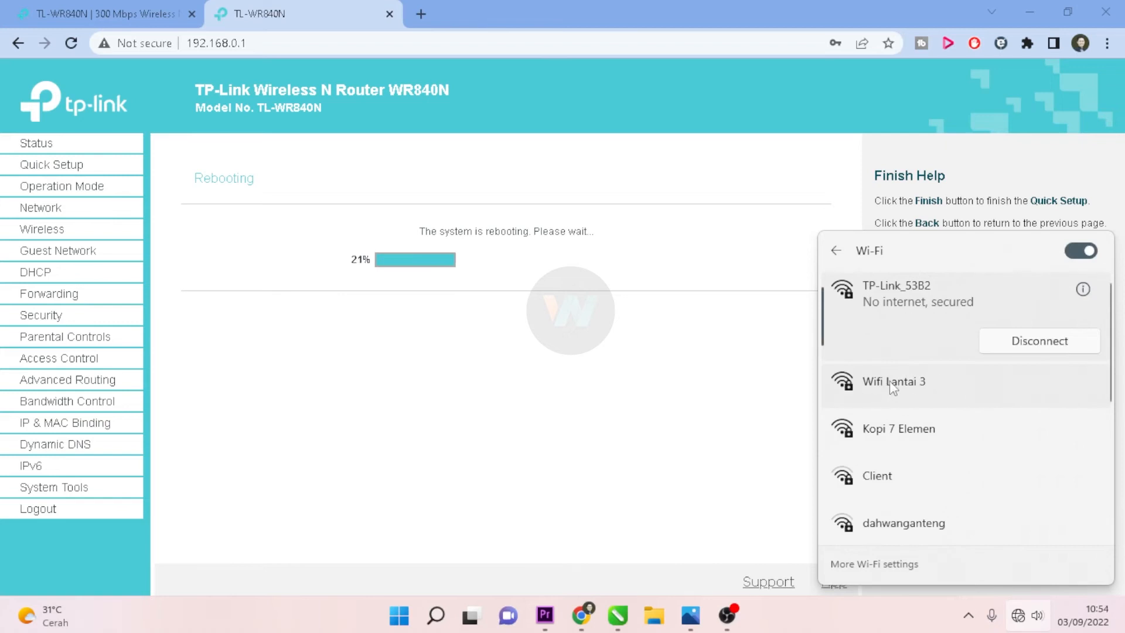
click(920, 399)
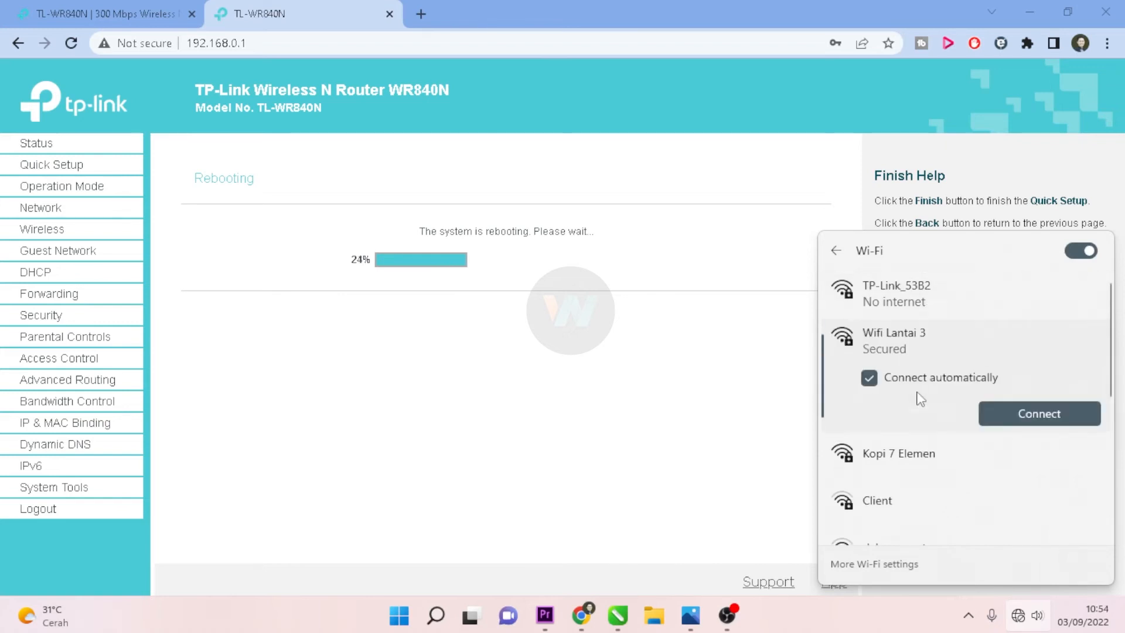
click(1050, 413)
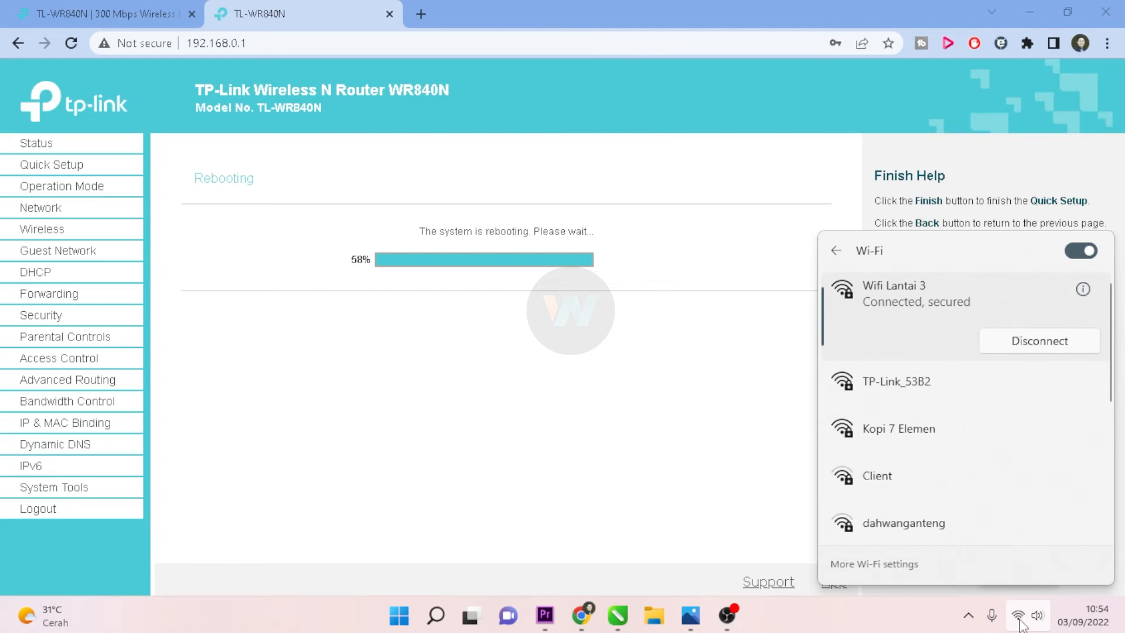
click(671, 482)
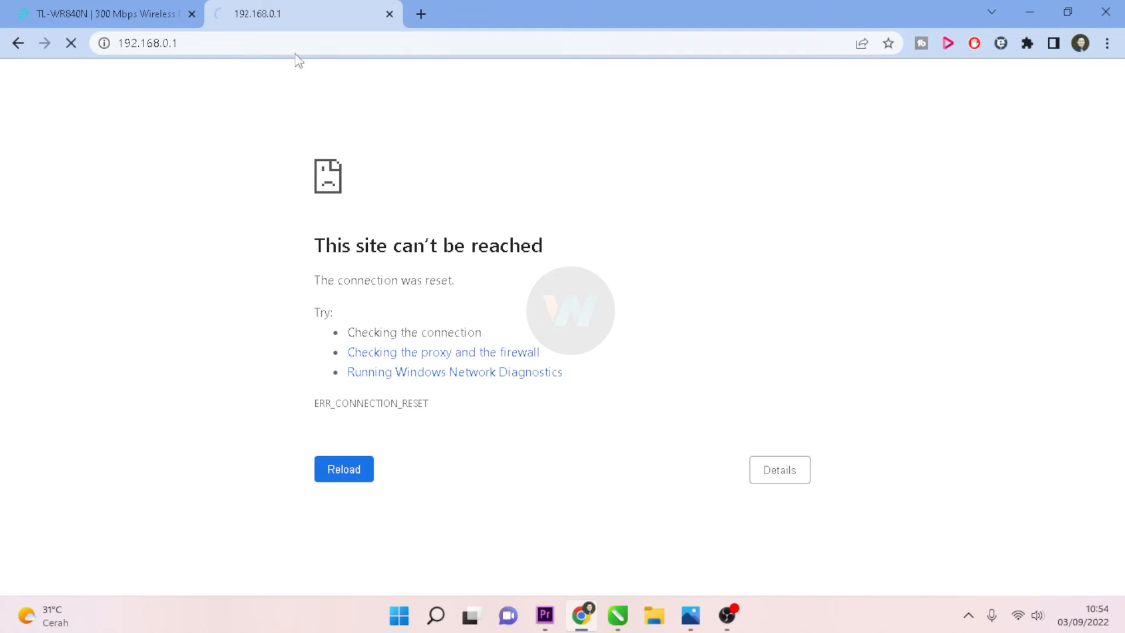
Step: Select the unreachable 192.168.0.1 address in Chrome and bring up Windows search
click(180, 45)
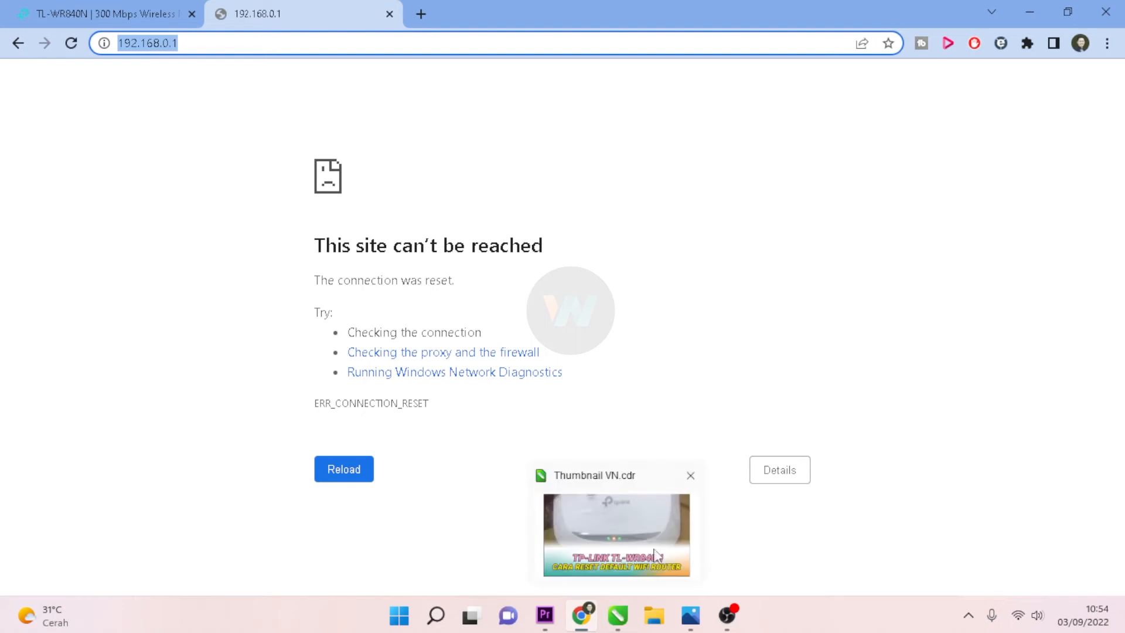
click(437, 616)
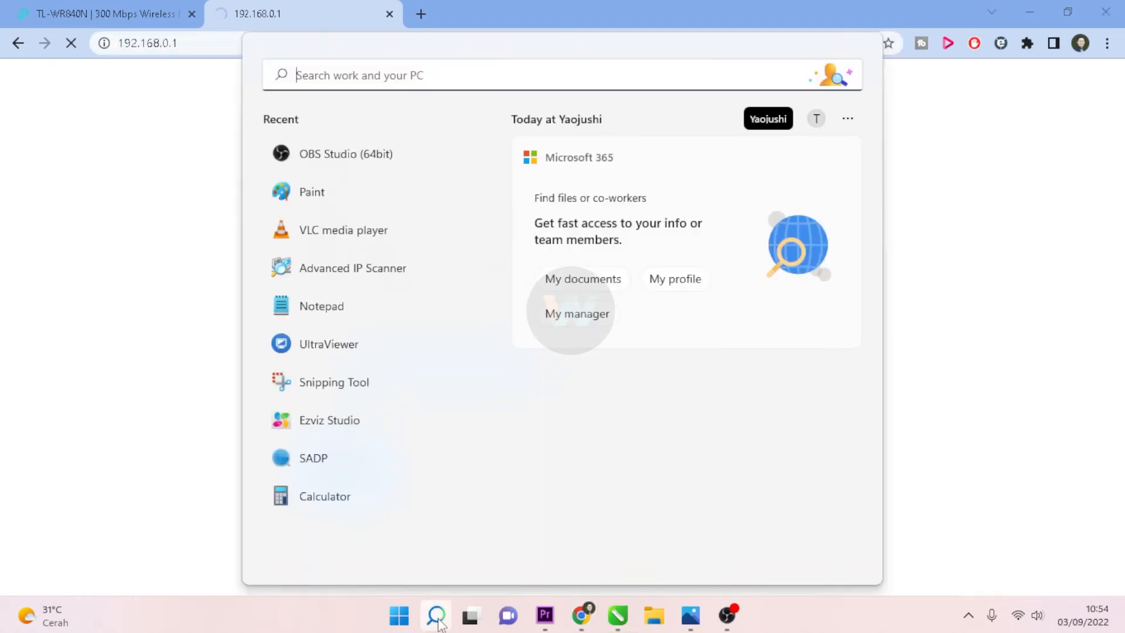
Step: Scan 192.168.1.1-254 in Advanced IP Scanner and select the TP-Link device at 192.168.1.105
click(367, 278)
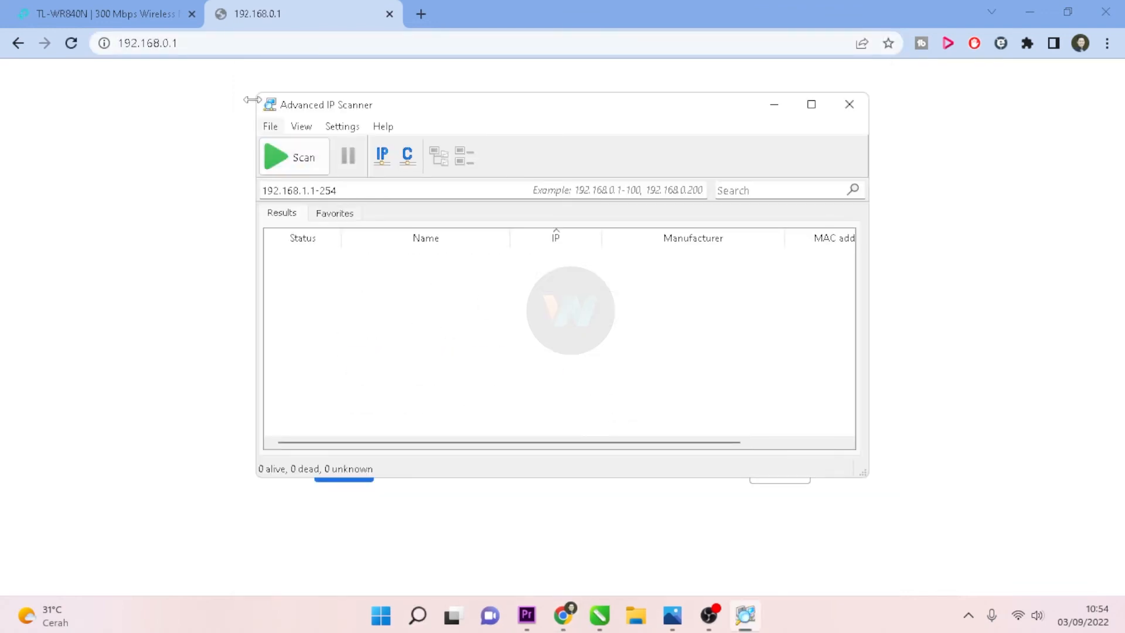
click(90, 8)
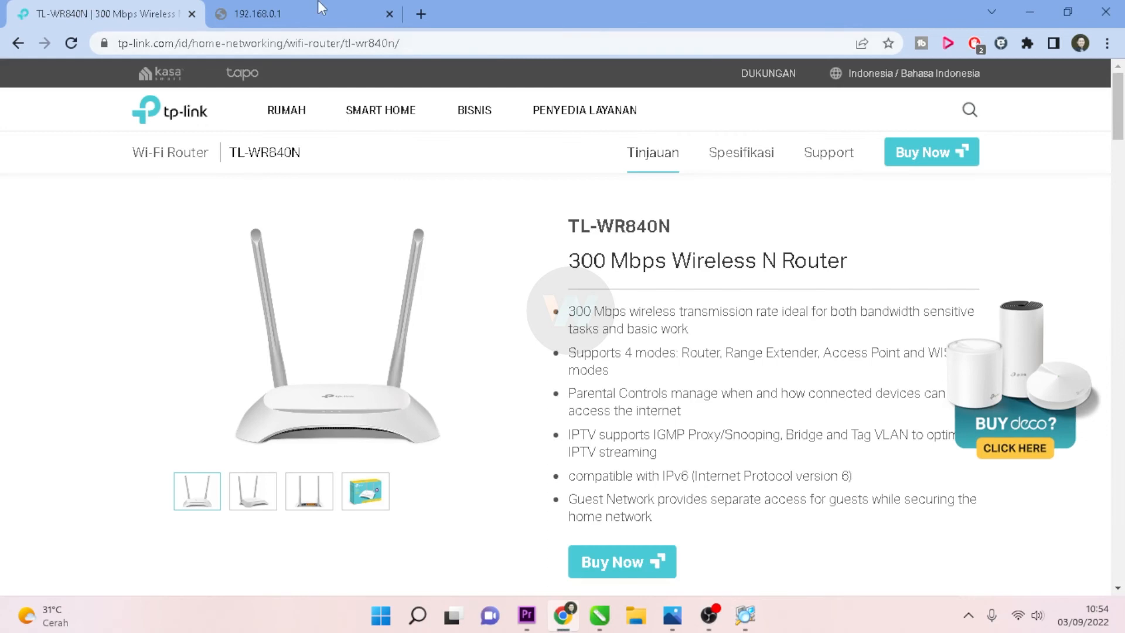
click(744, 626)
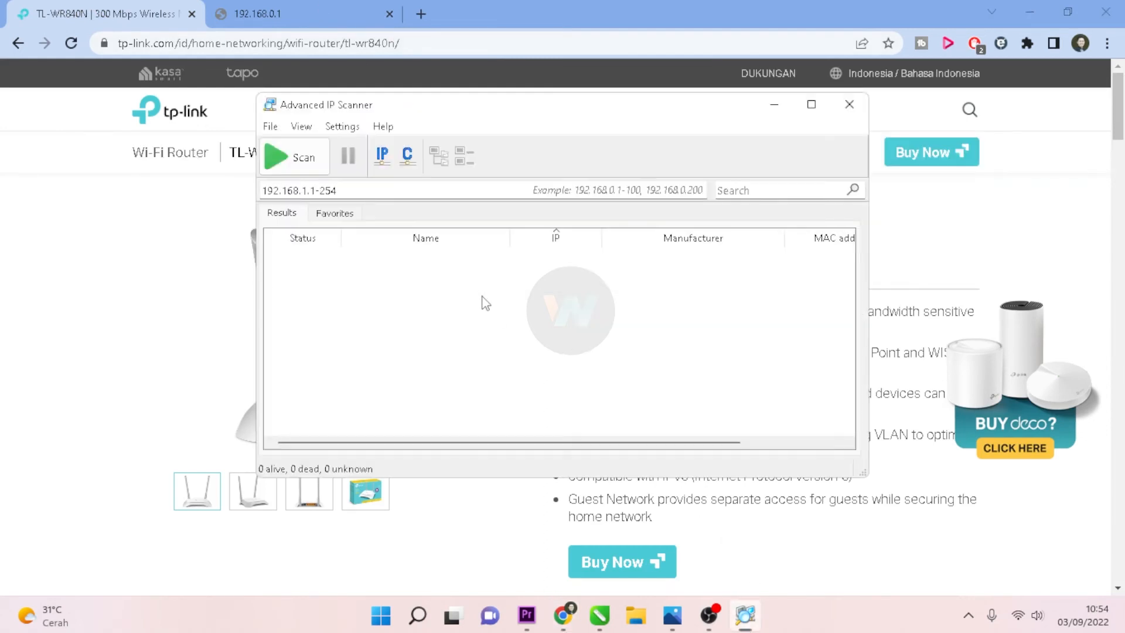
click(290, 159)
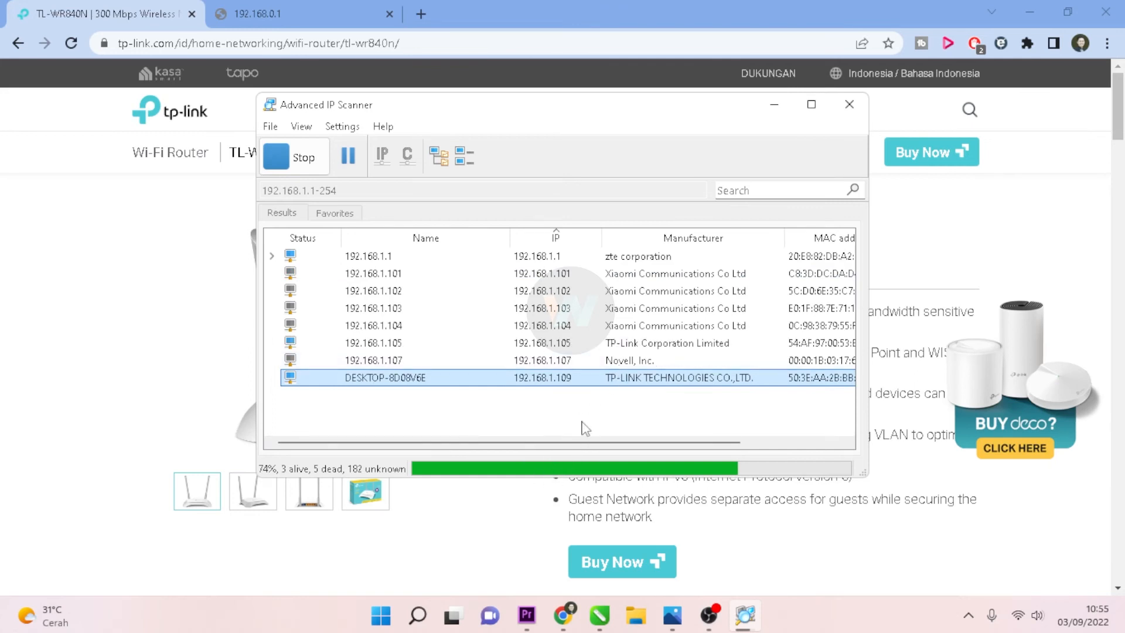
click(626, 348)
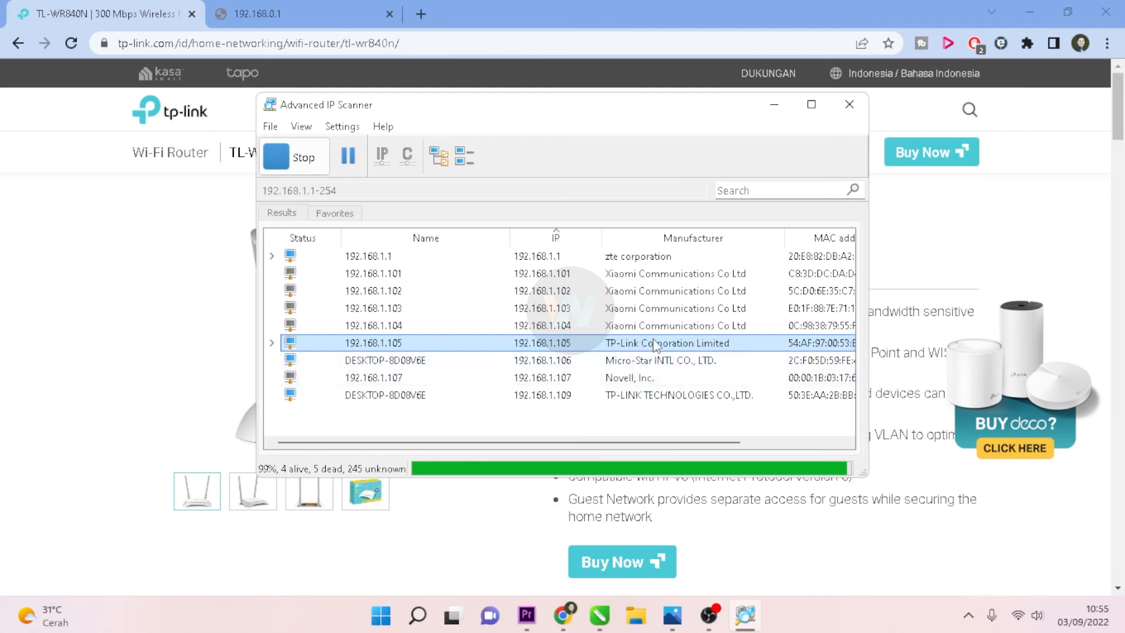
Step: Load the router at 192.168.1.105 and log in with the admin password
click(346, 8)
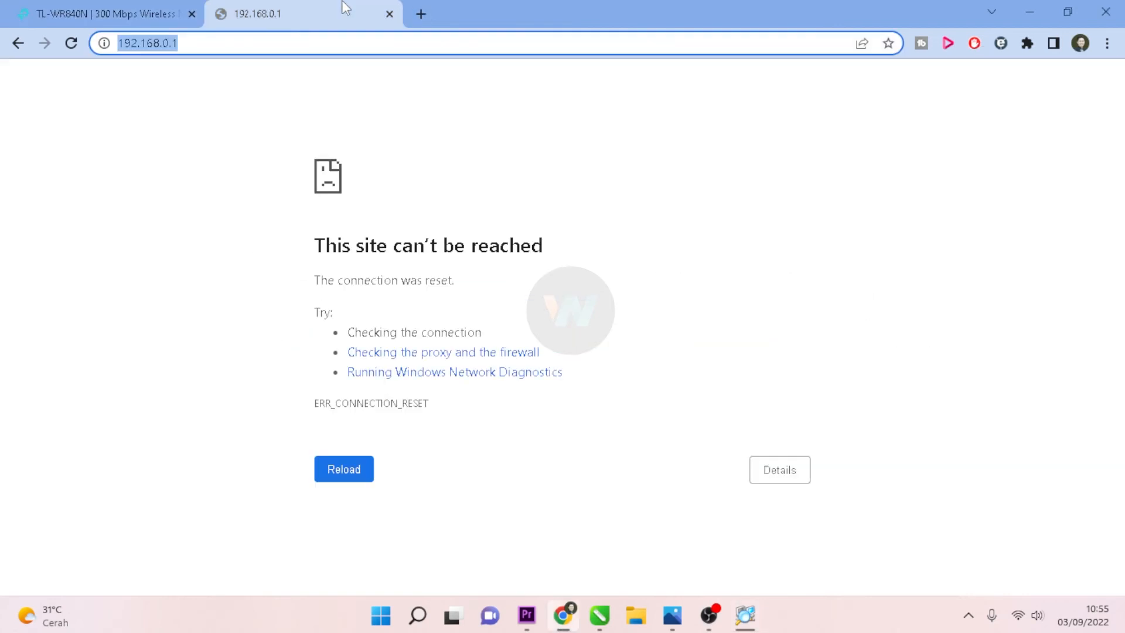
click(285, 51)
key(BackSpace)
key(BackSpace)
key(BackSpace)
key(BackSpace)
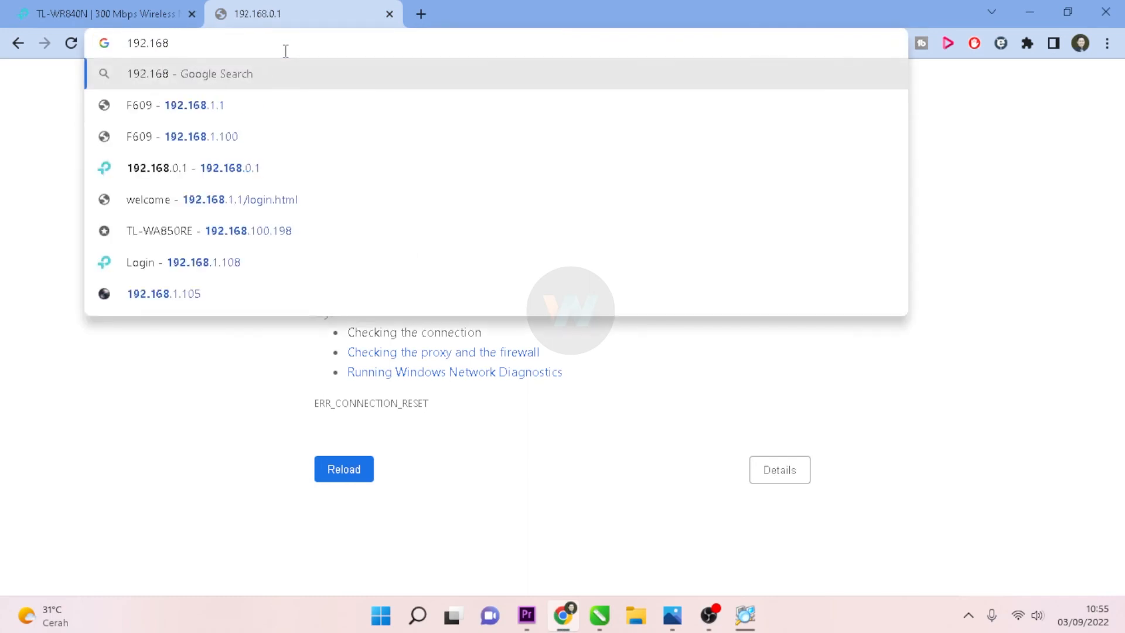
text(.1.10)
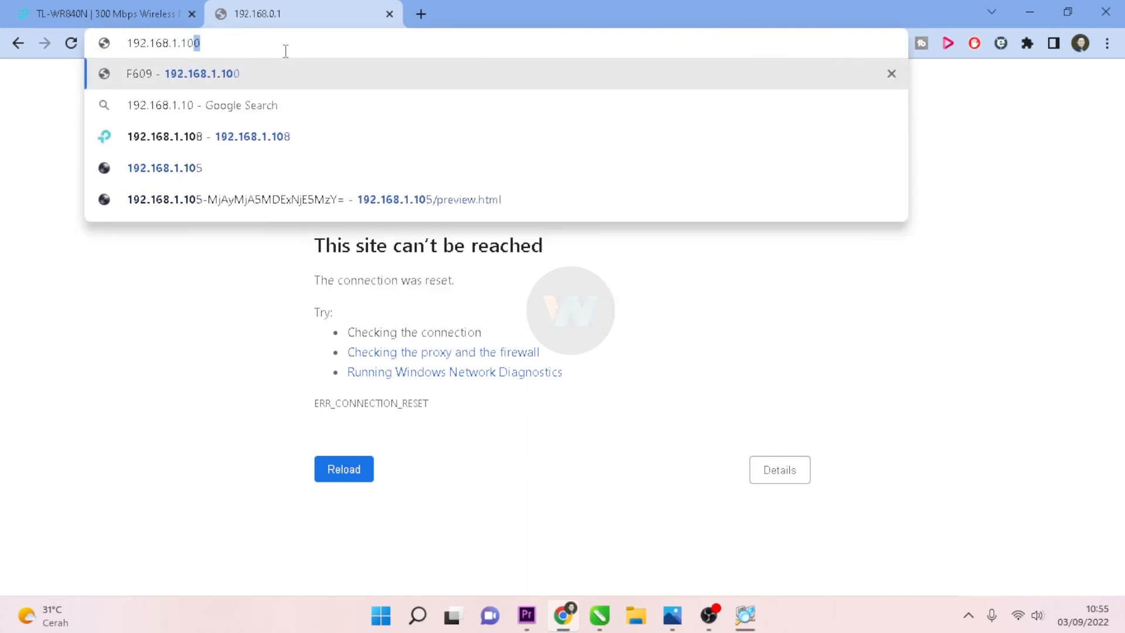
text(5)
key(Return)
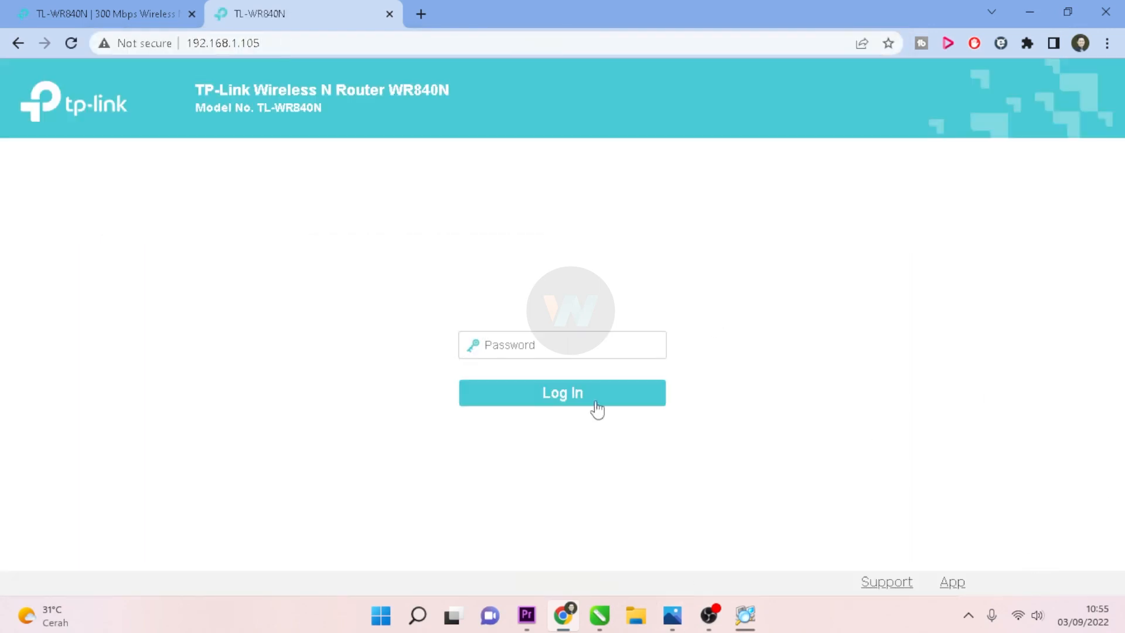
text(a)
click(576, 401)
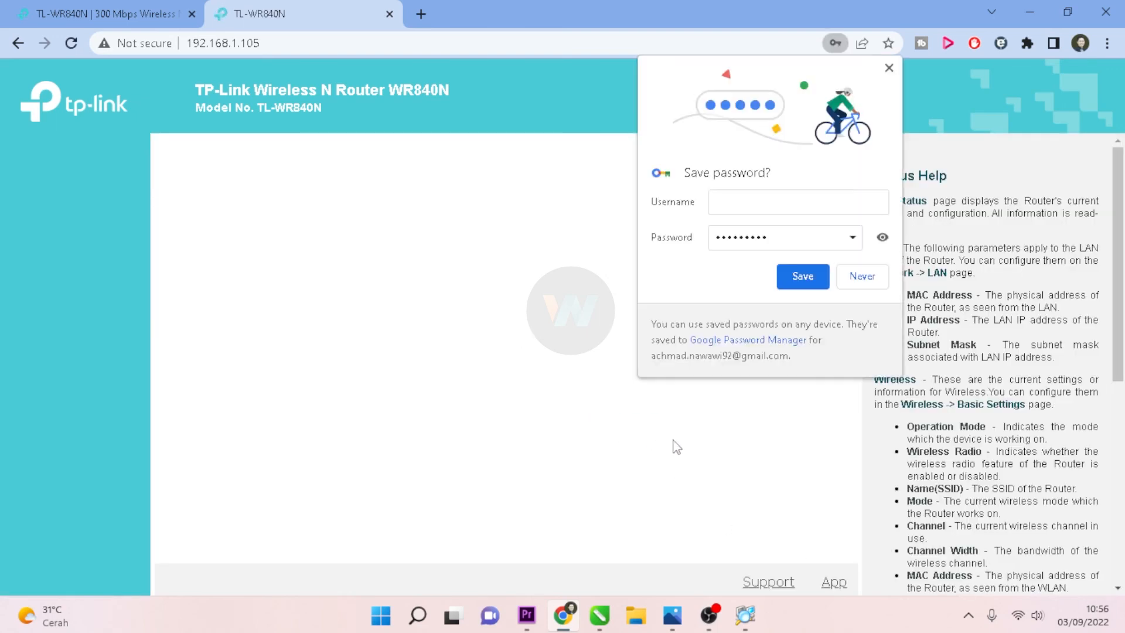
Step: Decline saving the password, review the Status page's Range Extender details, and open a new tab
click(869, 291)
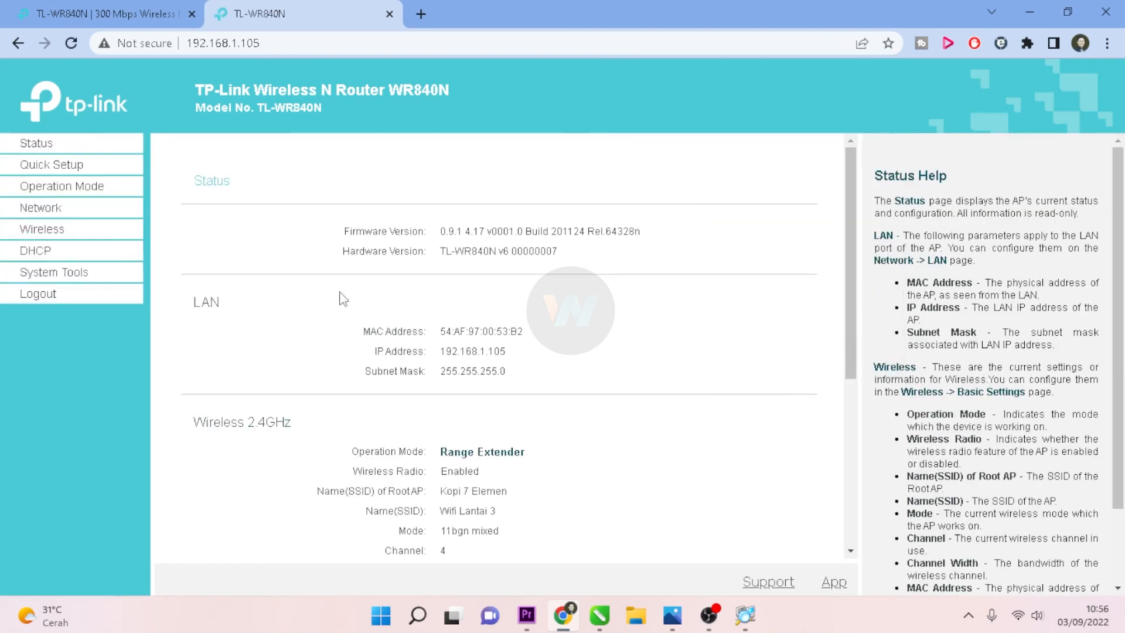
scroll(631, 411, down, 1)
scroll(632, 412, down, 3)
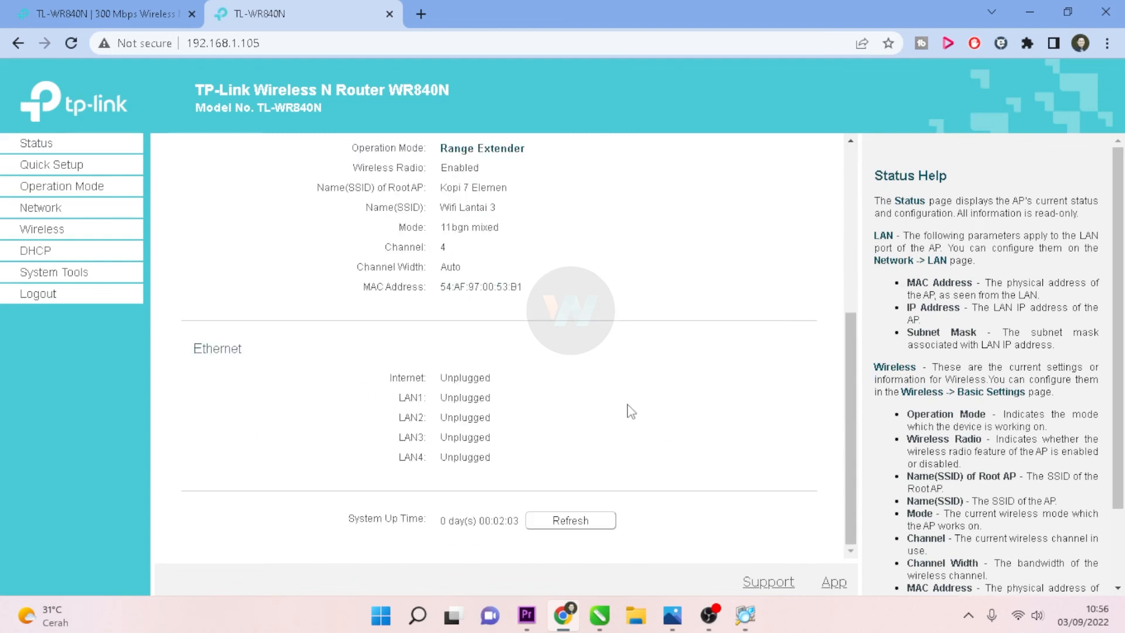
scroll(496, 352, up, 4)
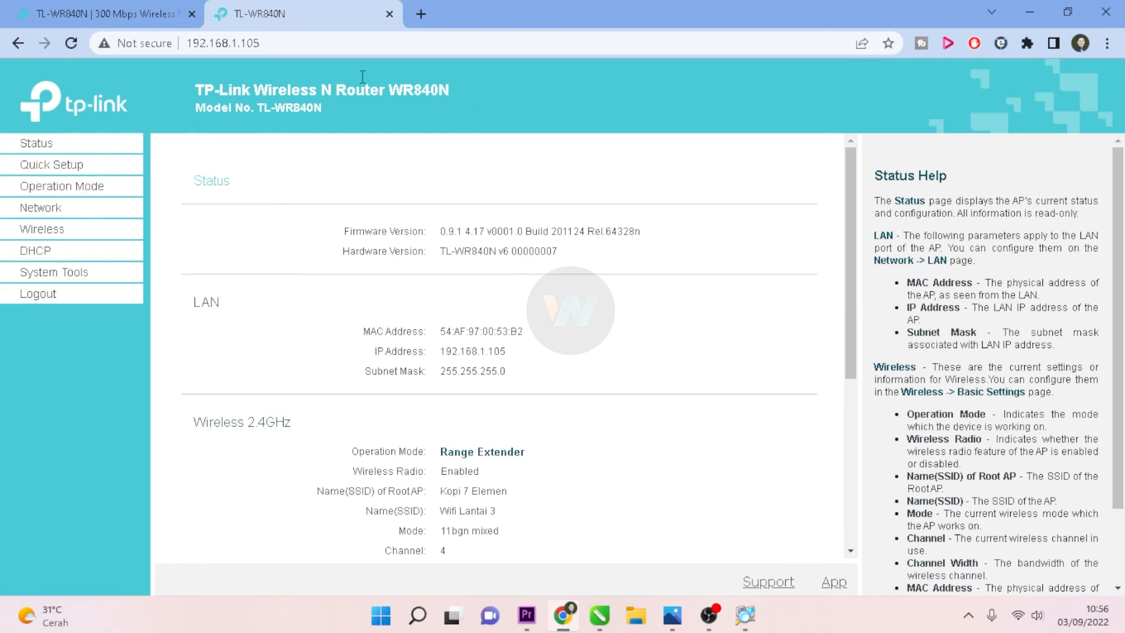
click(423, 17)
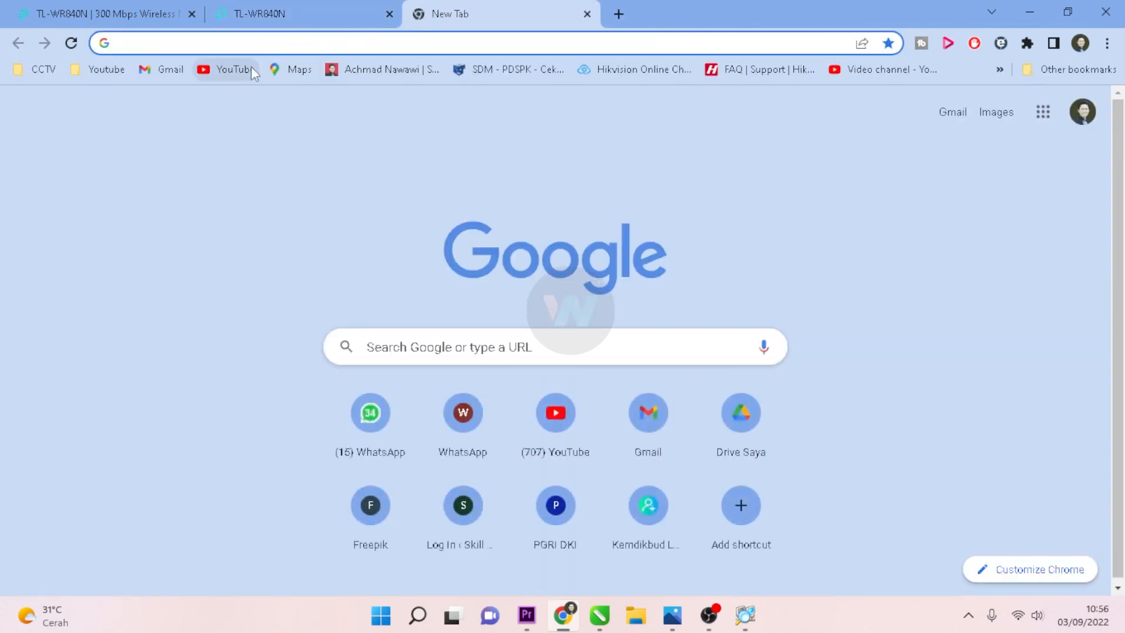
Step: Load YouTube's home page in the new tab, then return to the TL-WR840N product page
click(232, 73)
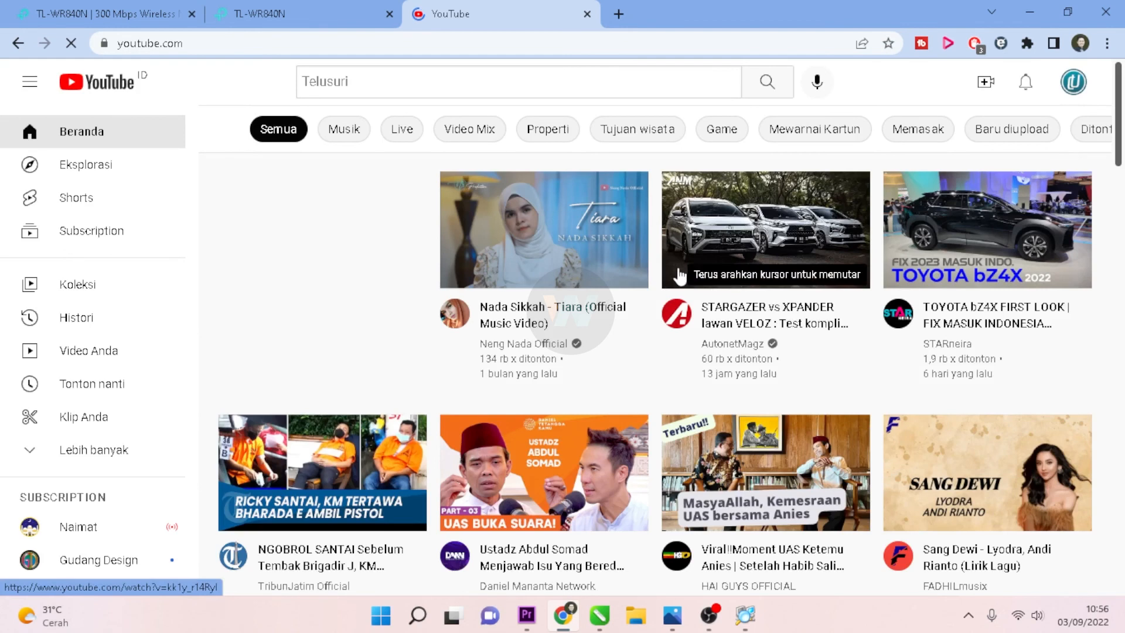
click(285, 4)
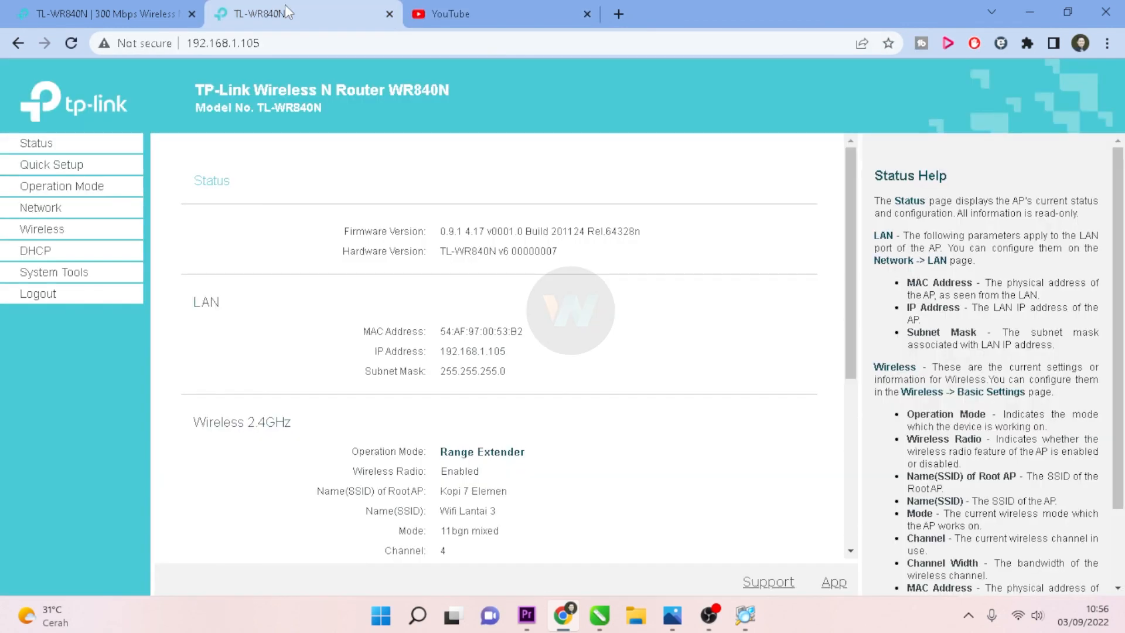
click(102, 7)
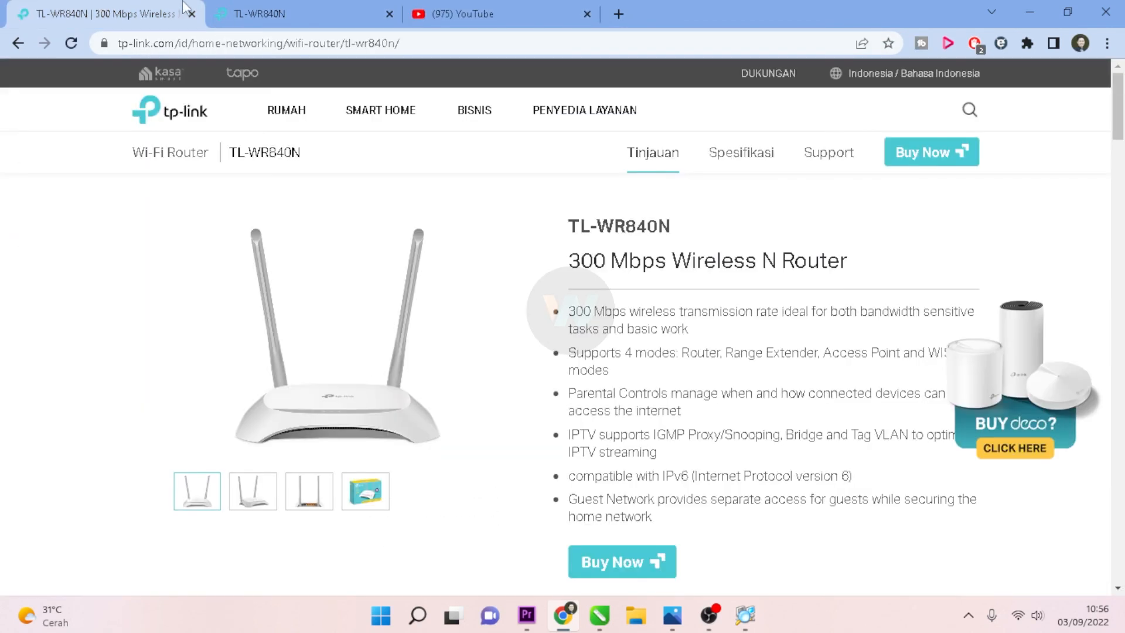
Step: Return to the router's Status page and review it, confirming Range Extender mode
click(299, 5)
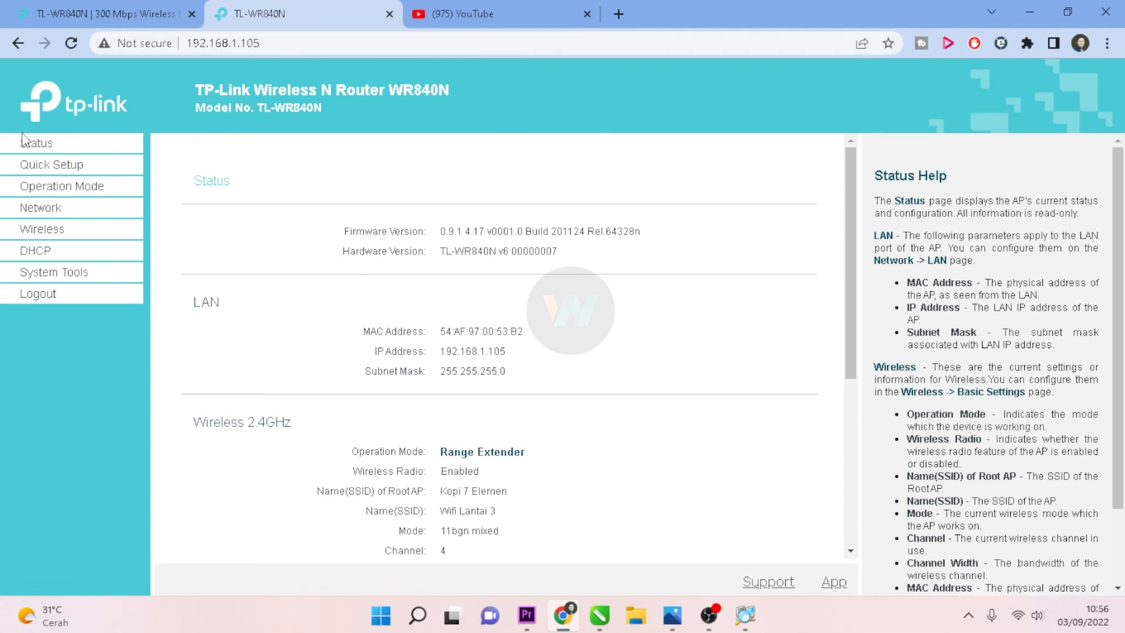
click(51, 148)
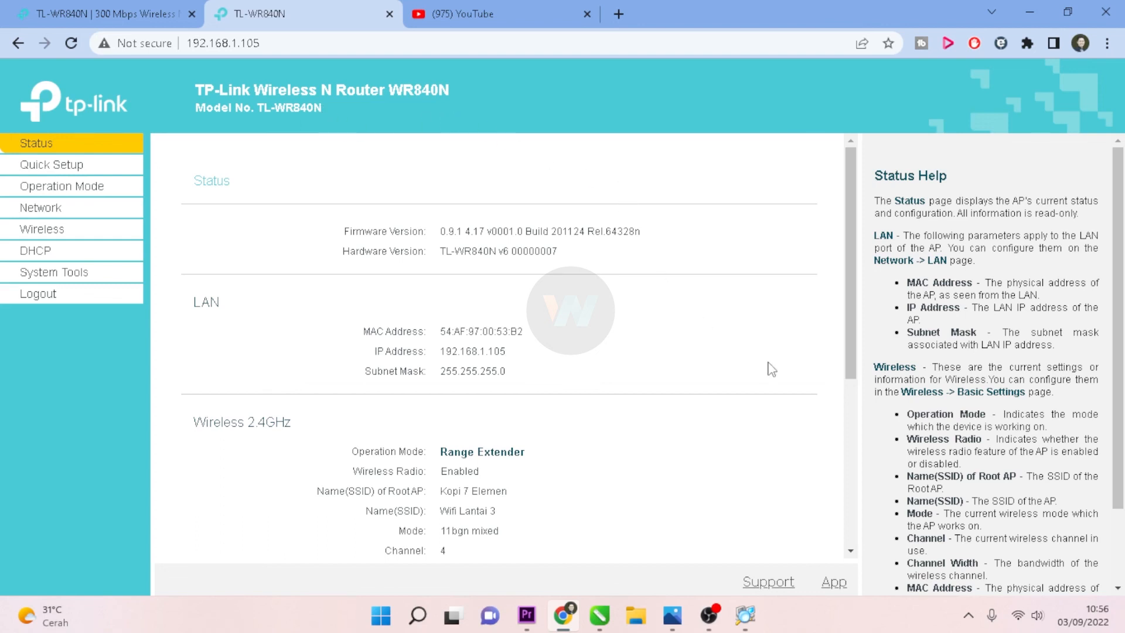
scroll(763, 361, down, 3)
scroll(763, 367, down, 2)
scroll(764, 367, up, 5)
Step: Check Quick Setup, Operation Mode and LAN settings: Smart IP(DHCP), 192.168.1.105, gateway 192.168.1.1
click(52, 170)
click(50, 188)
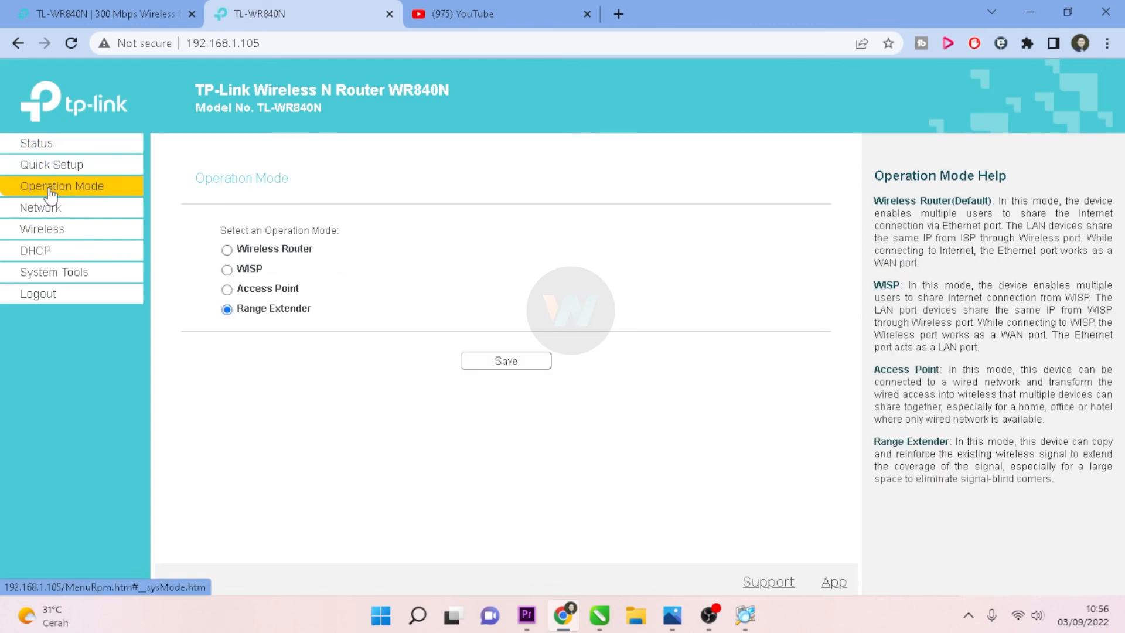
click(48, 209)
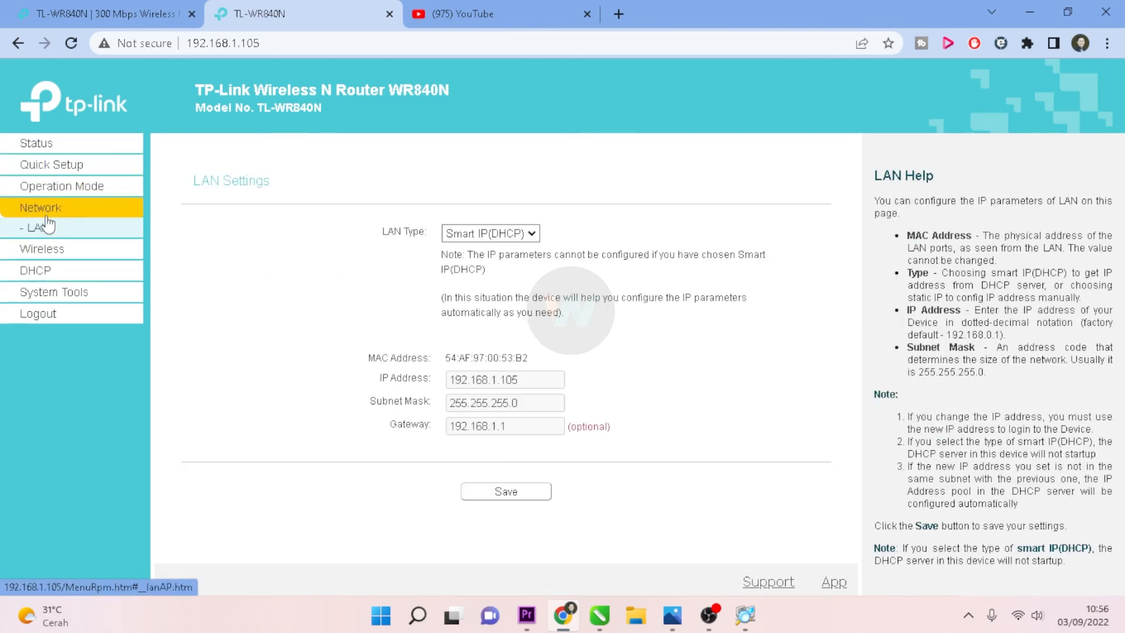